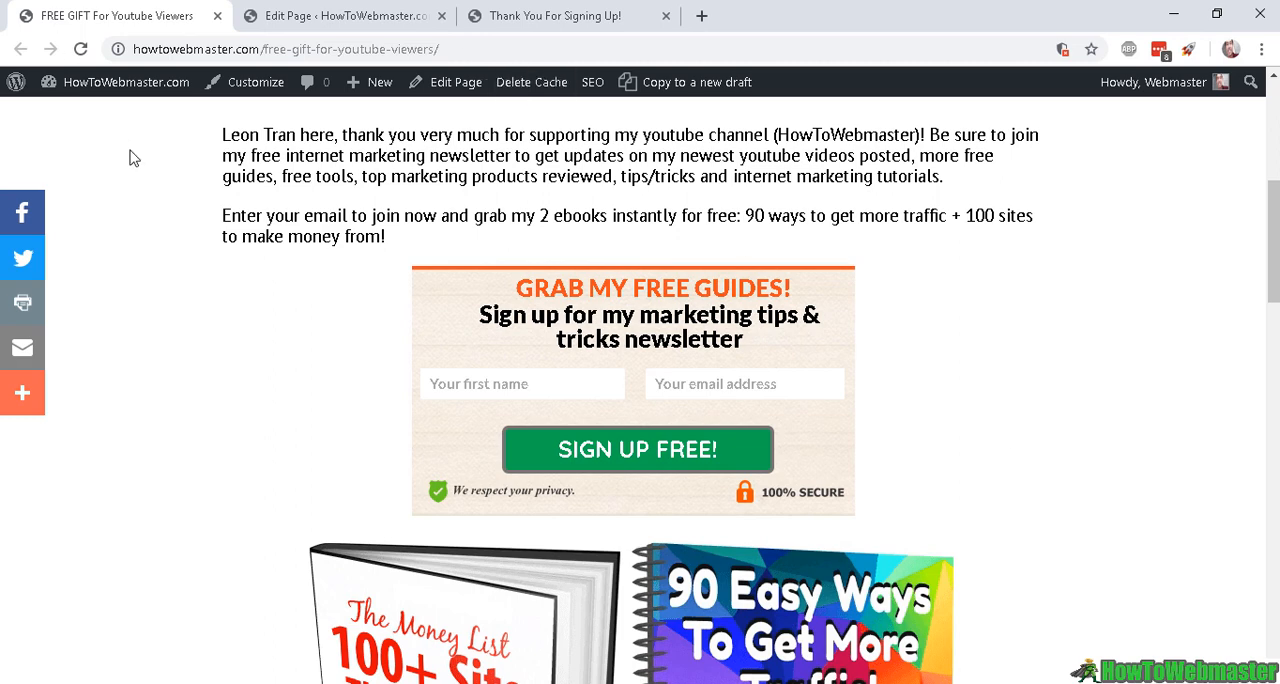
Examine the free-gift landing page's introduction, newsletter sign-up forms and the two ebook offers
drag(222, 134, 1055, 375)
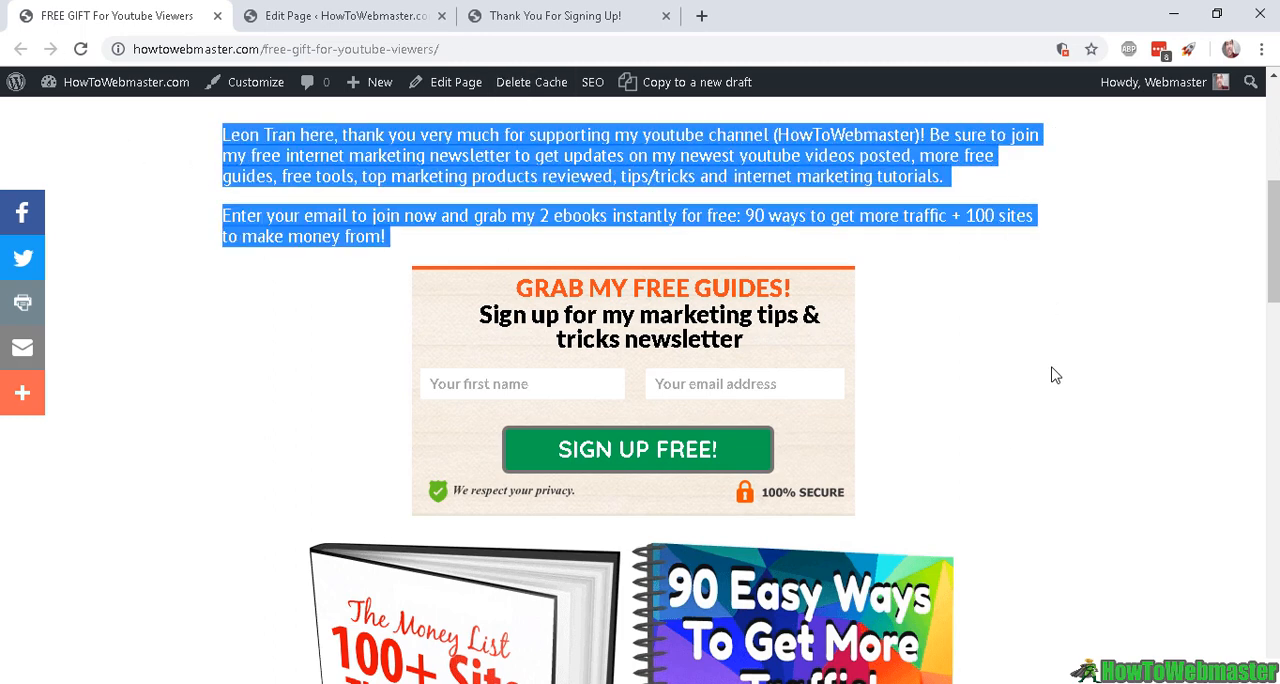
click(710, 208)
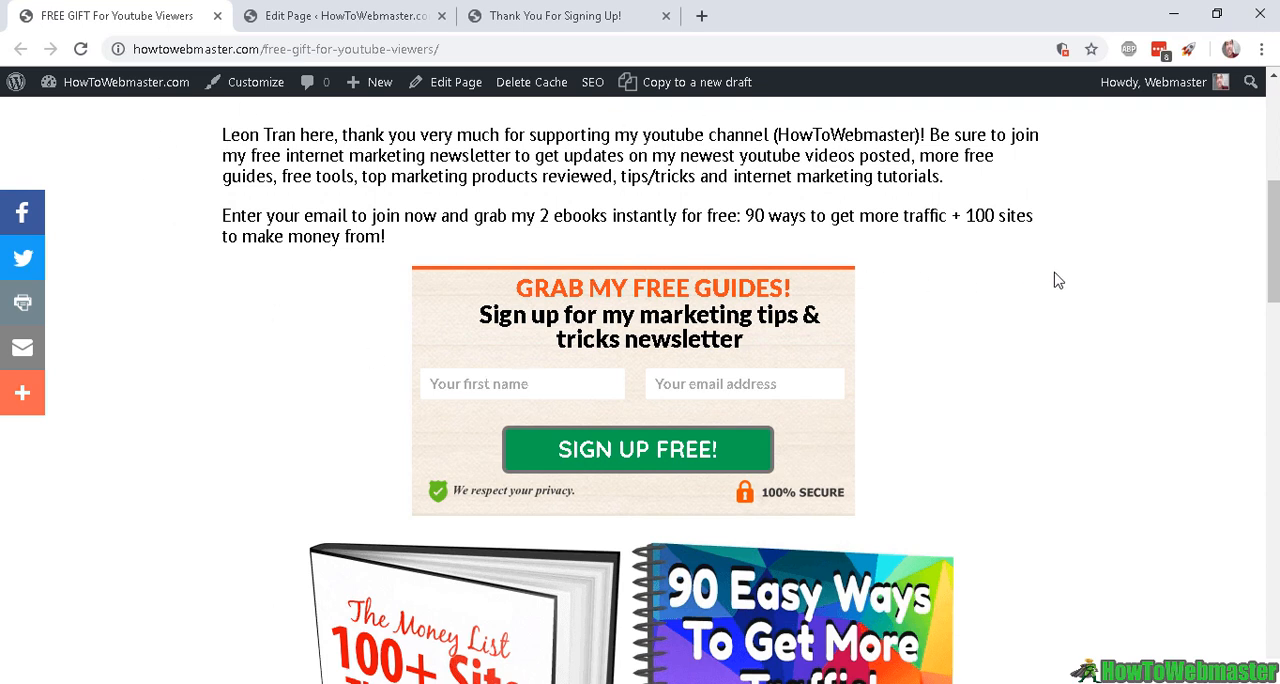
drag(240, 134, 985, 205)
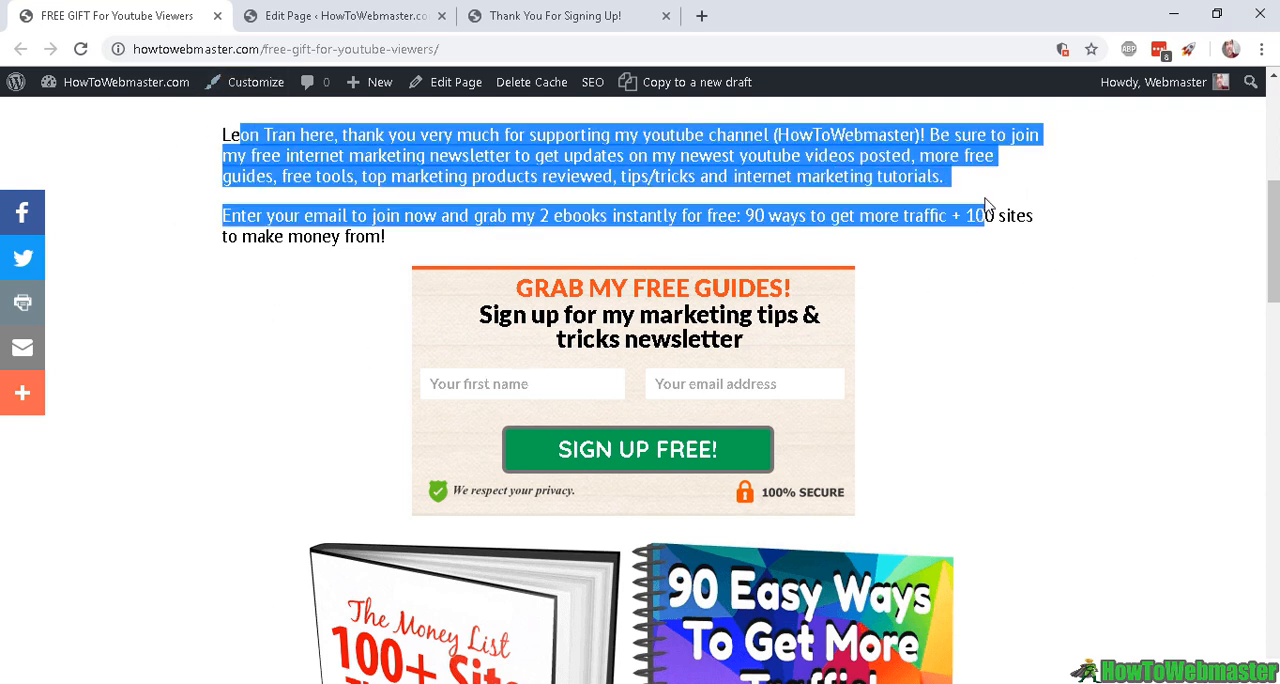
click(390, 136)
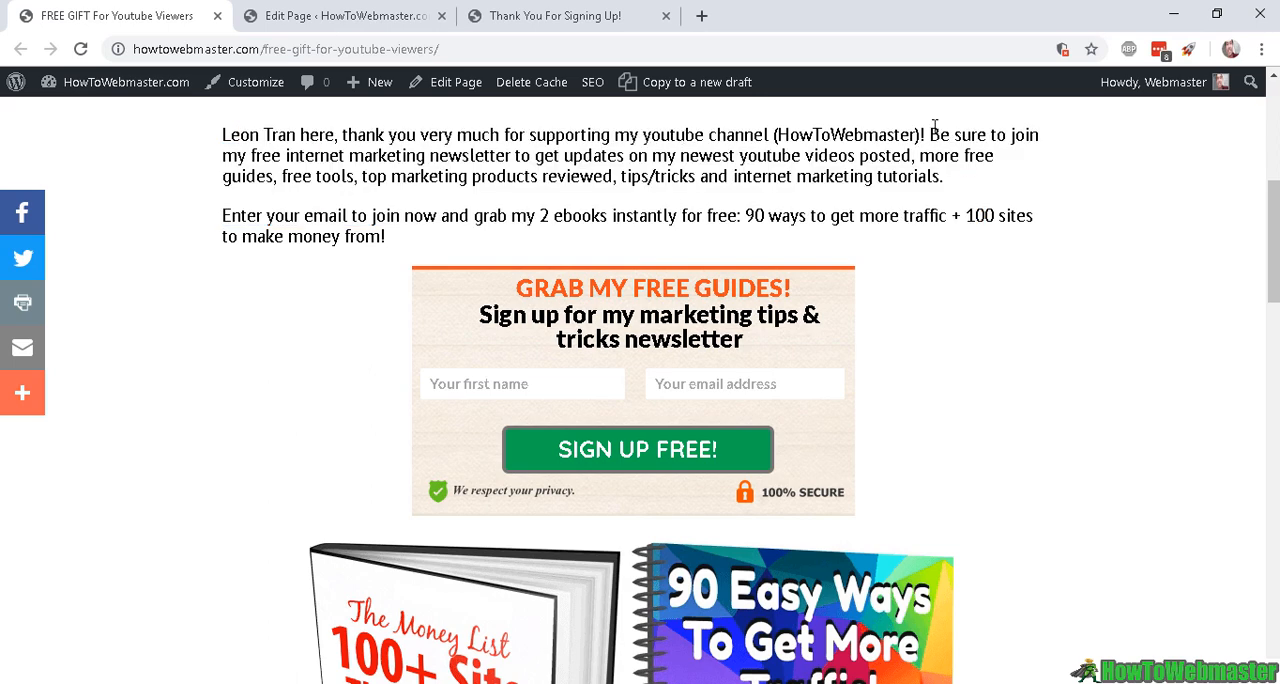
drag(938, 134, 1036, 216)
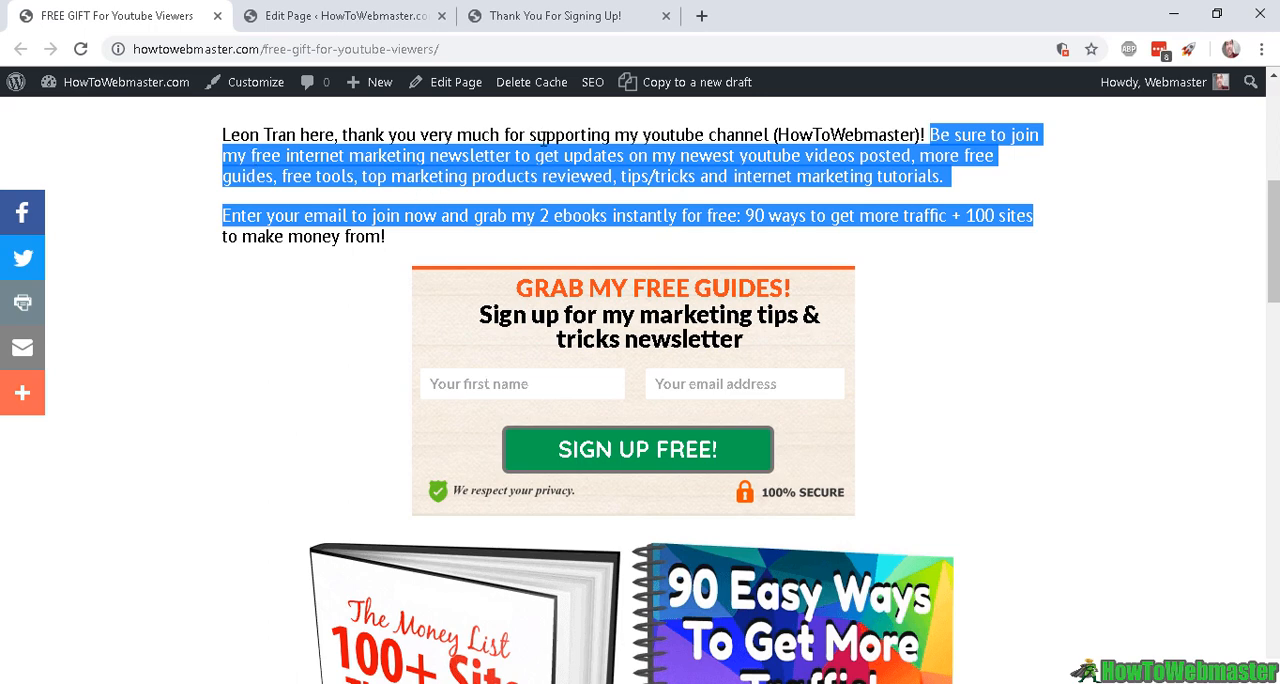
click(631, 187)
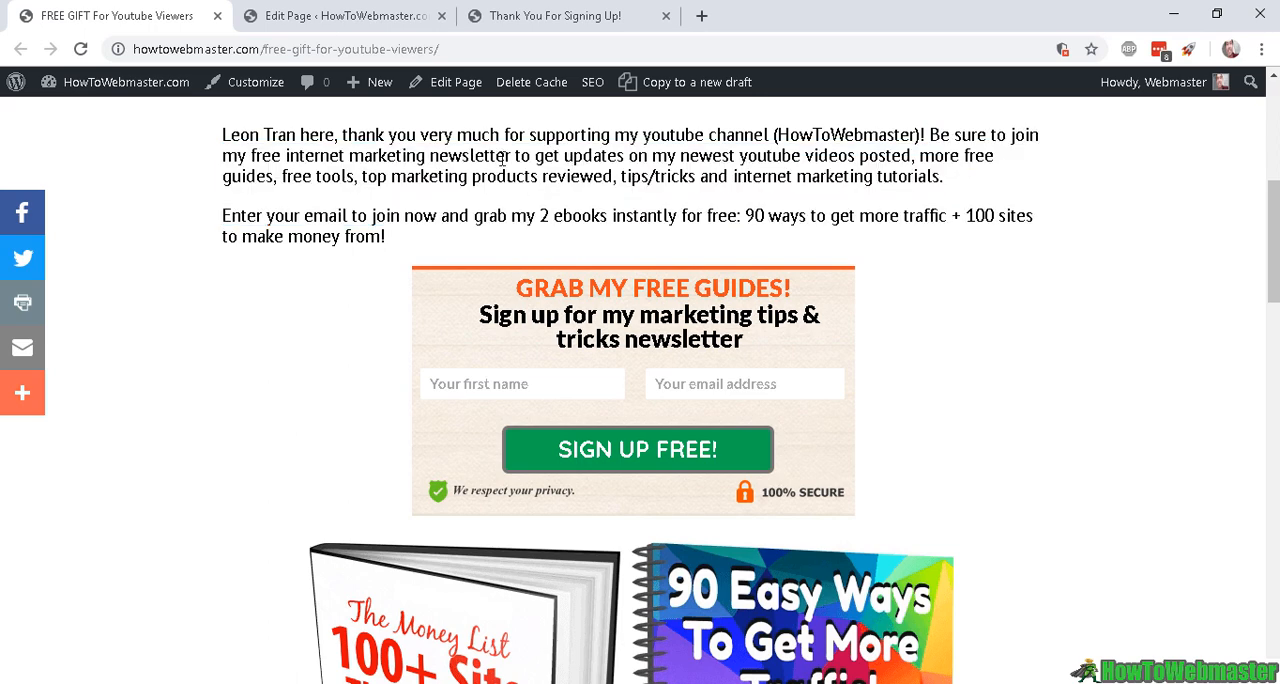
scroll(490, 415, down, 3)
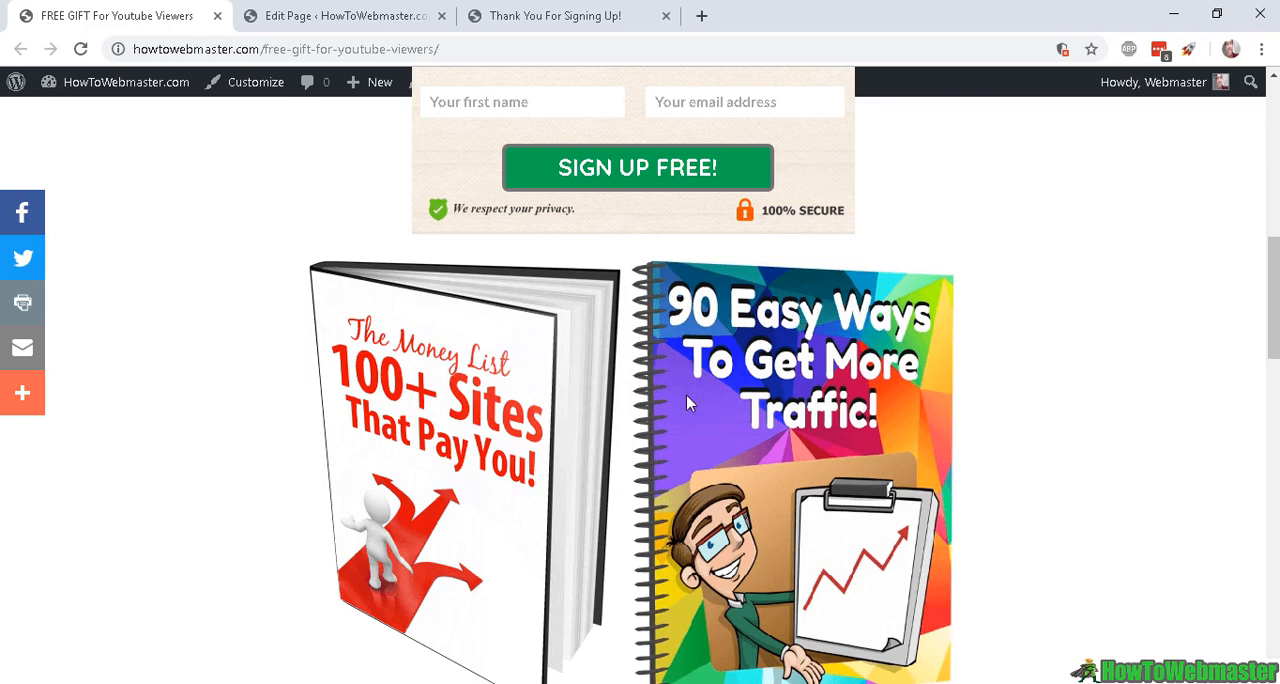
scroll(686, 400, down, 13)
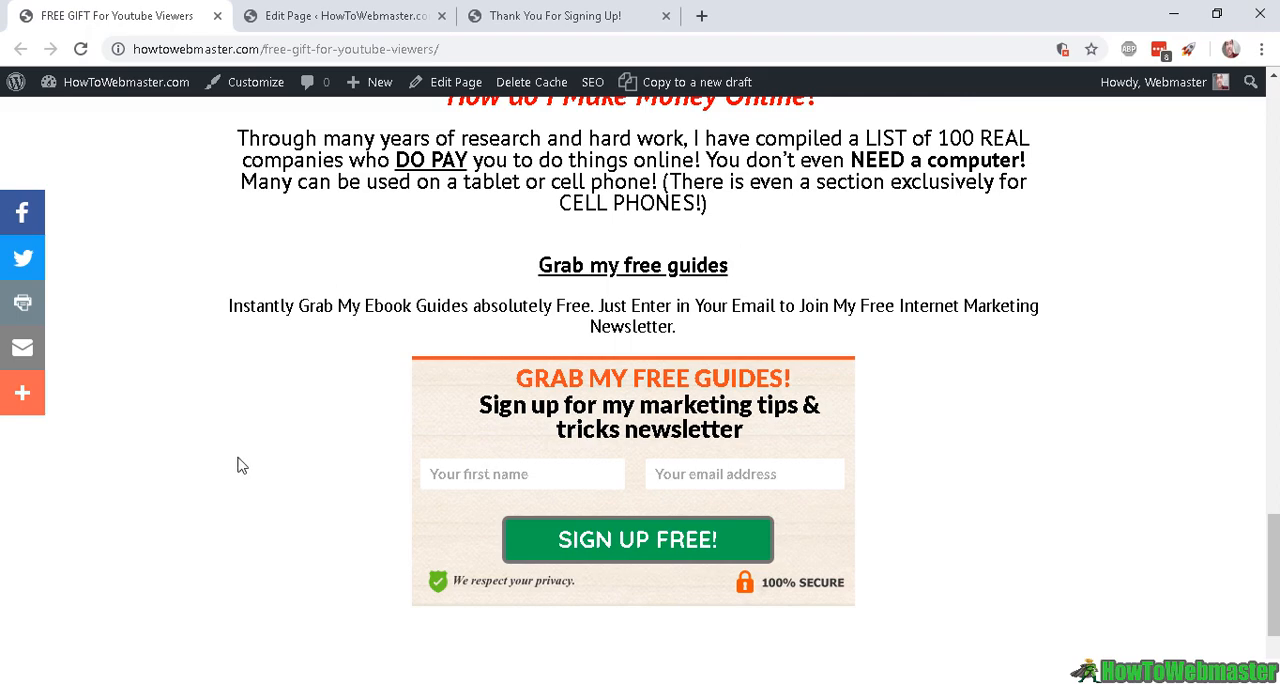
scroll(480, 450, up, 1)
scroll(480, 444, down, 2)
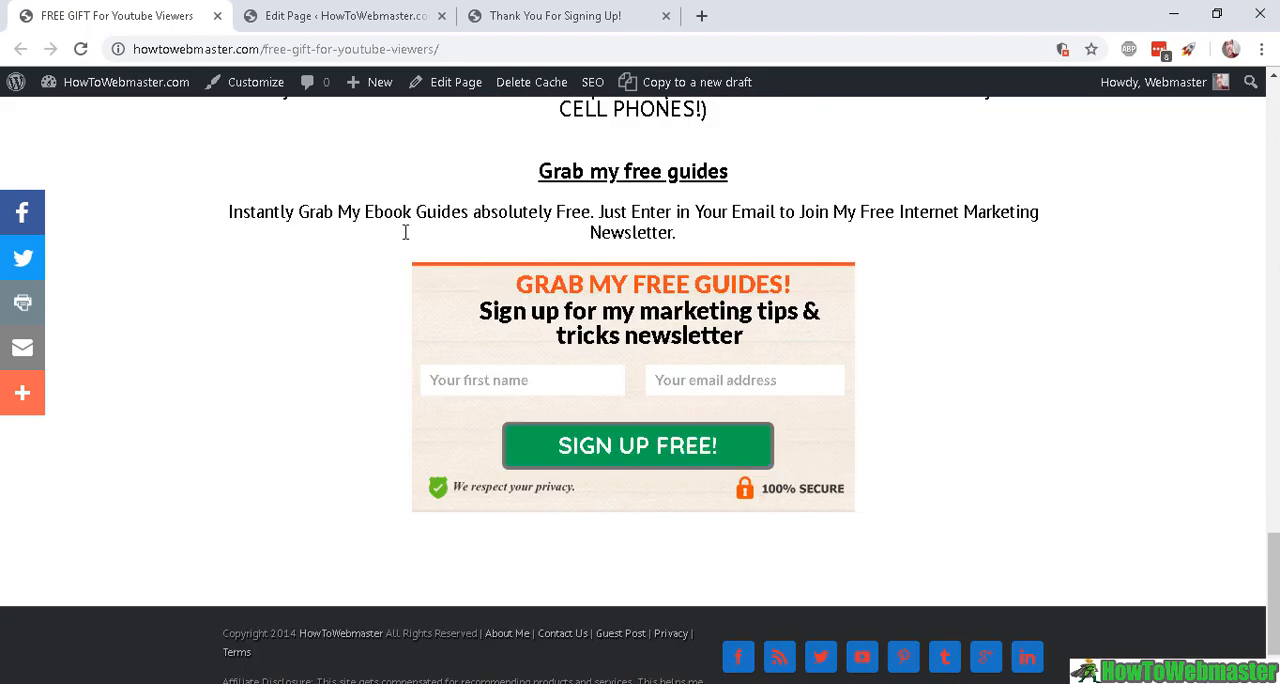
scroll(570, 297, up, 5)
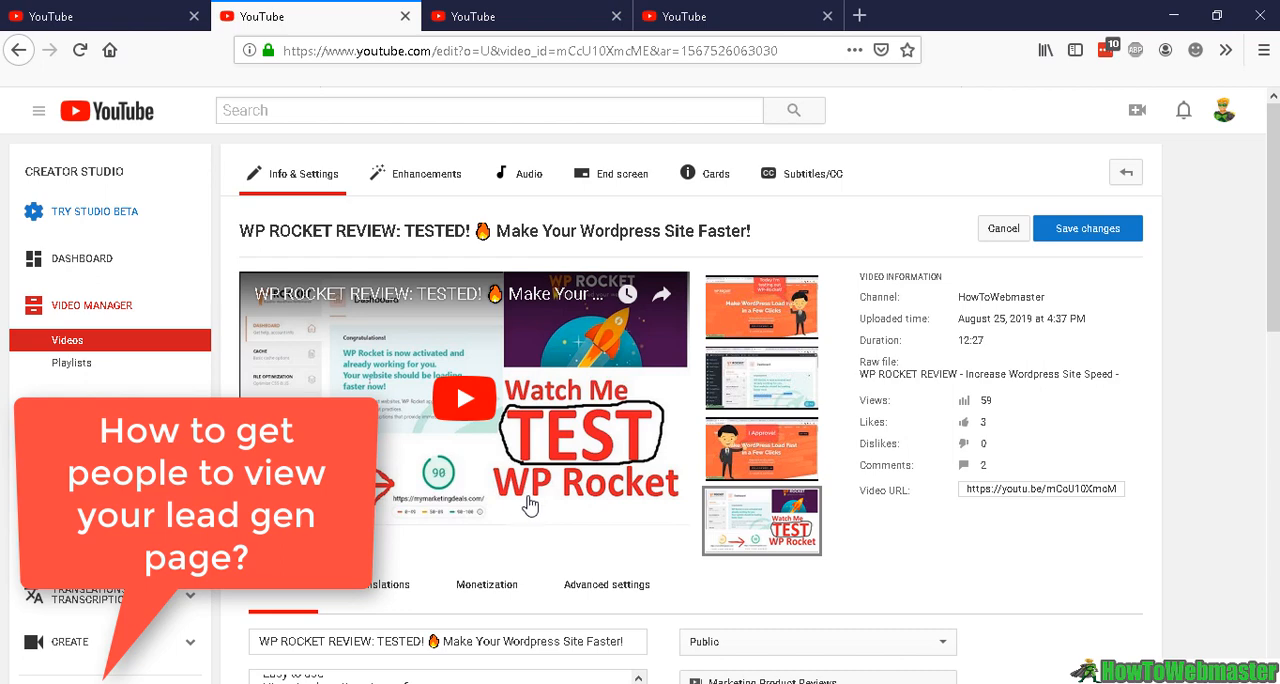
scroll(527, 512, down, 3)
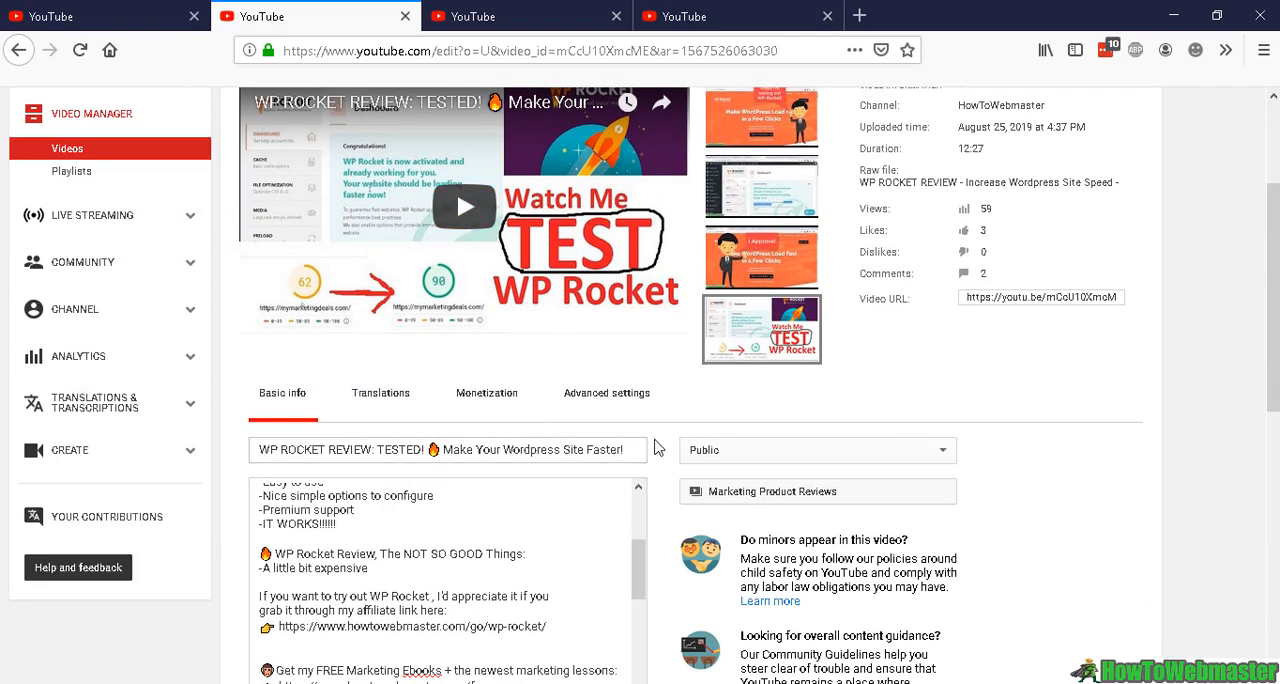
scroll(646, 548, up, 3)
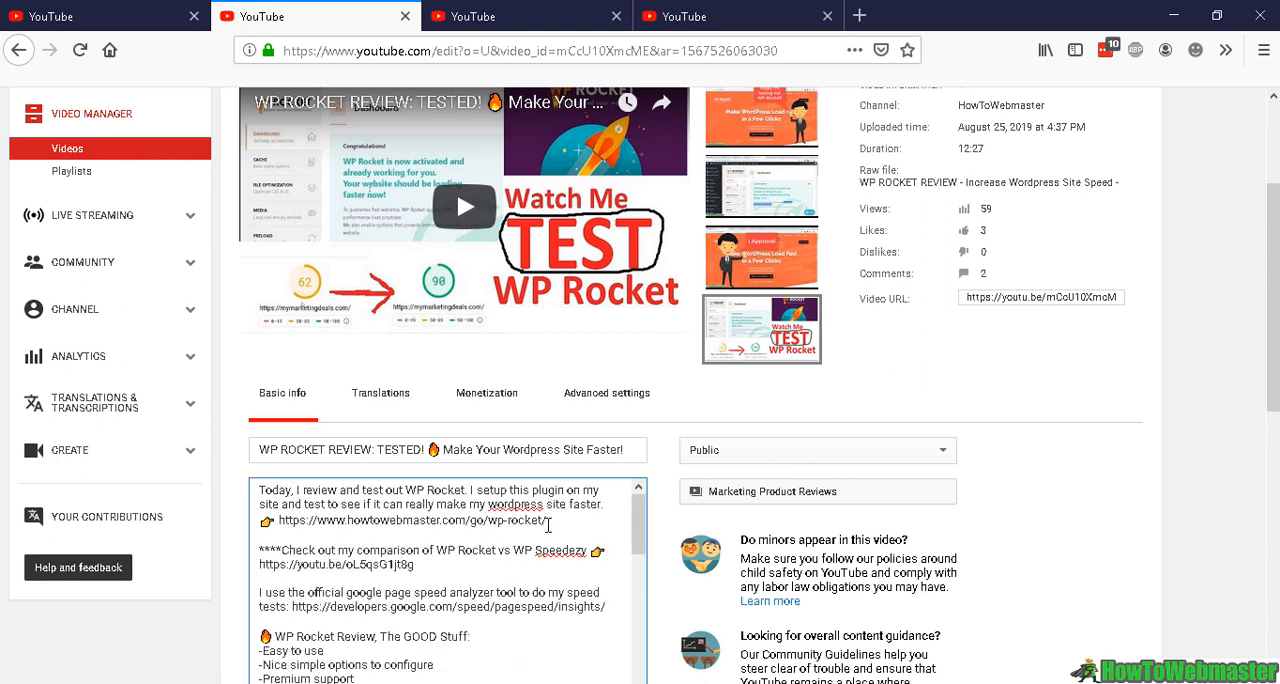
scroll(458, 585, down, 5)
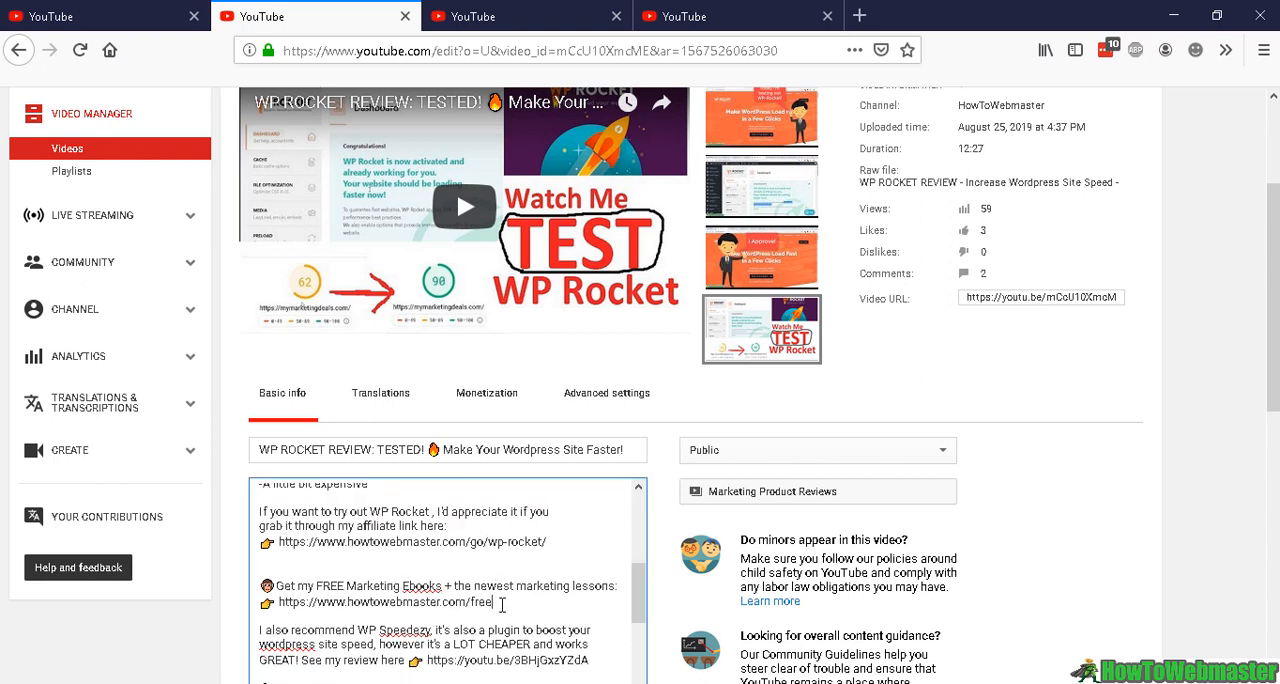
drag(492, 601, 278, 601)
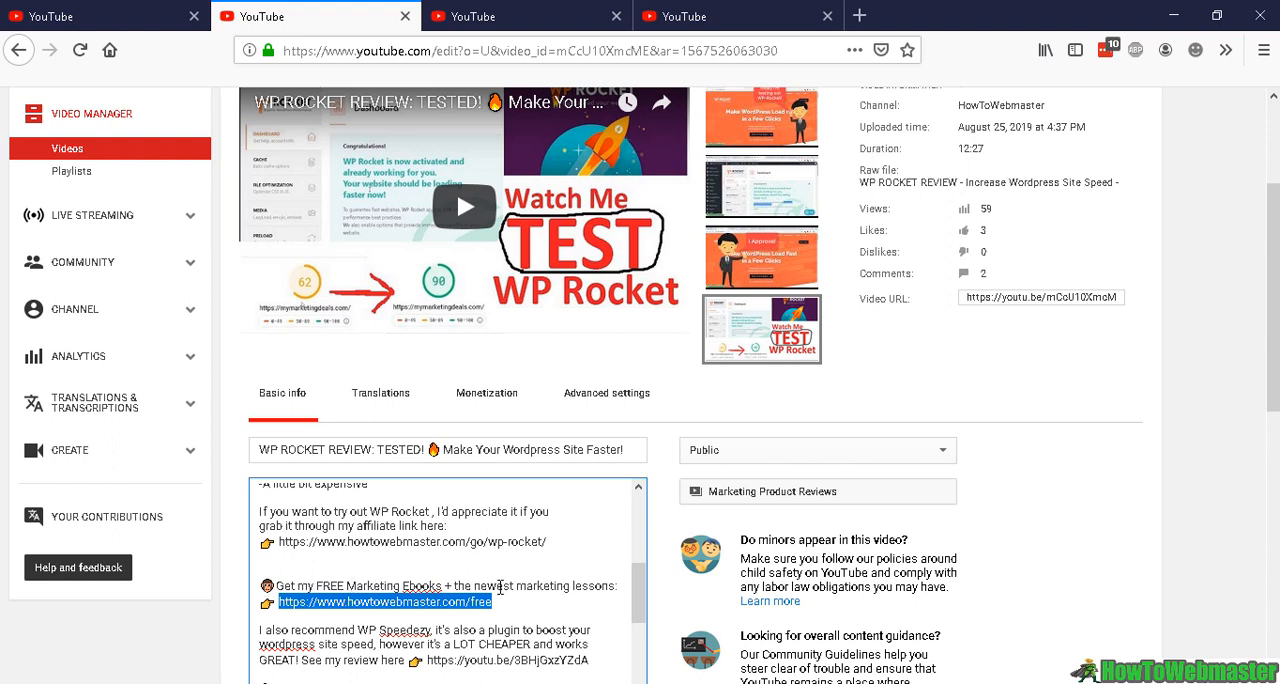
drag(511, 603, 281, 603)
drag(515, 616, 258, 590)
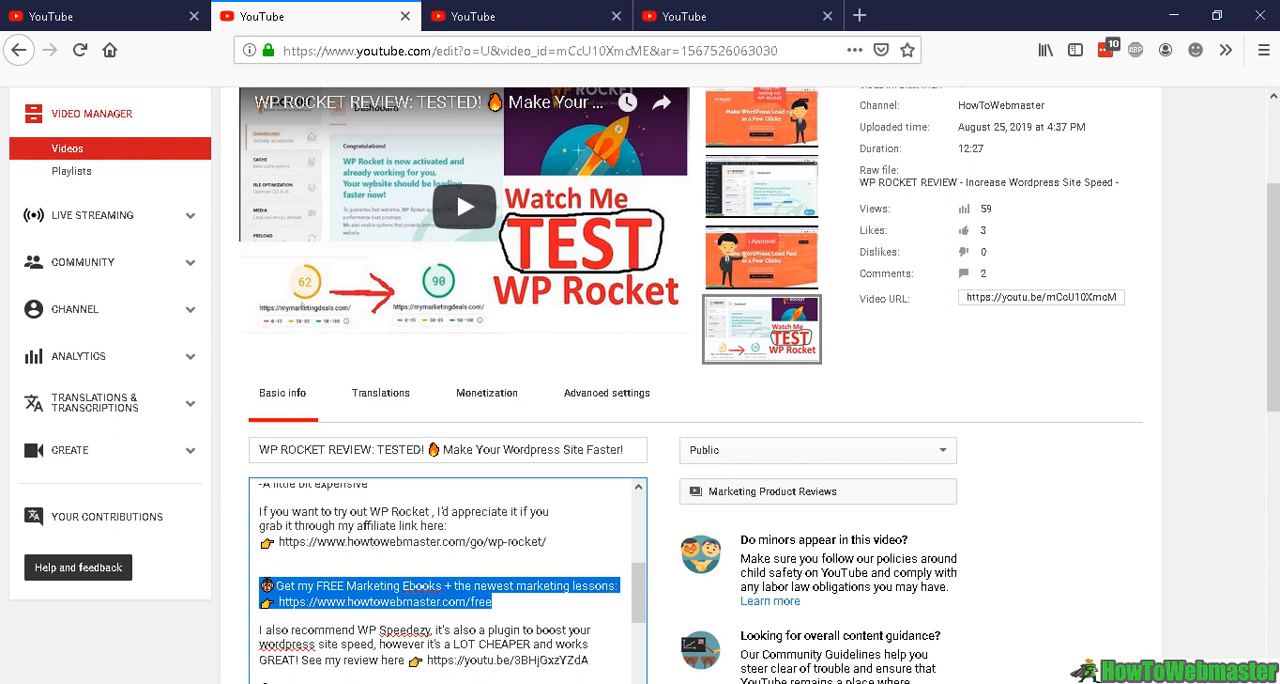
Look over the channel's advanced settings, the video's cards and its end screen as places for linking the lead page
click(115, 9)
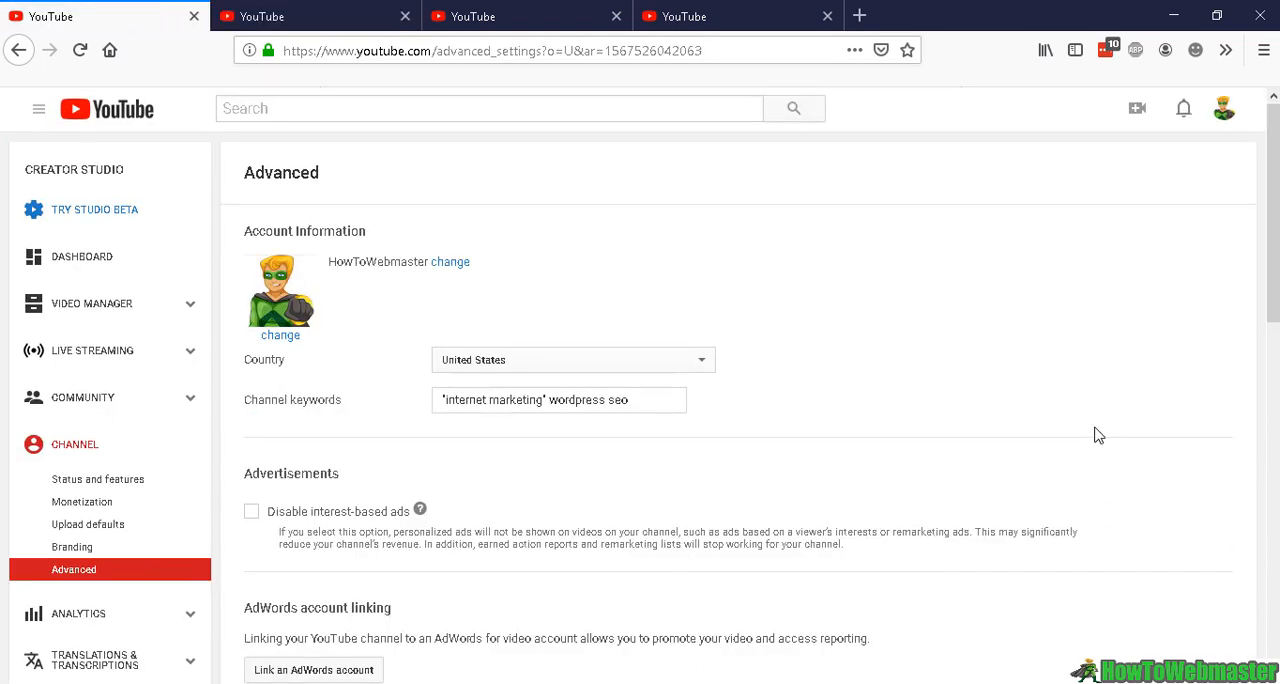
scroll(1097, 435, down, 5)
click(467, 10)
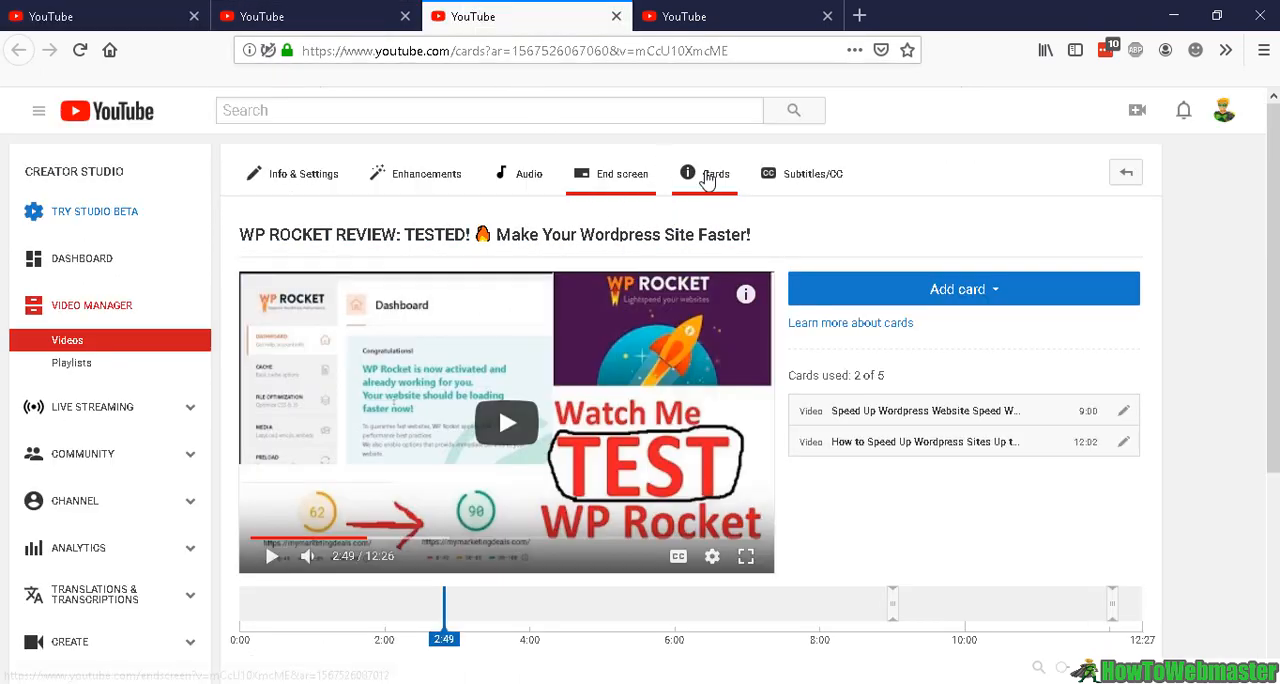
click(707, 22)
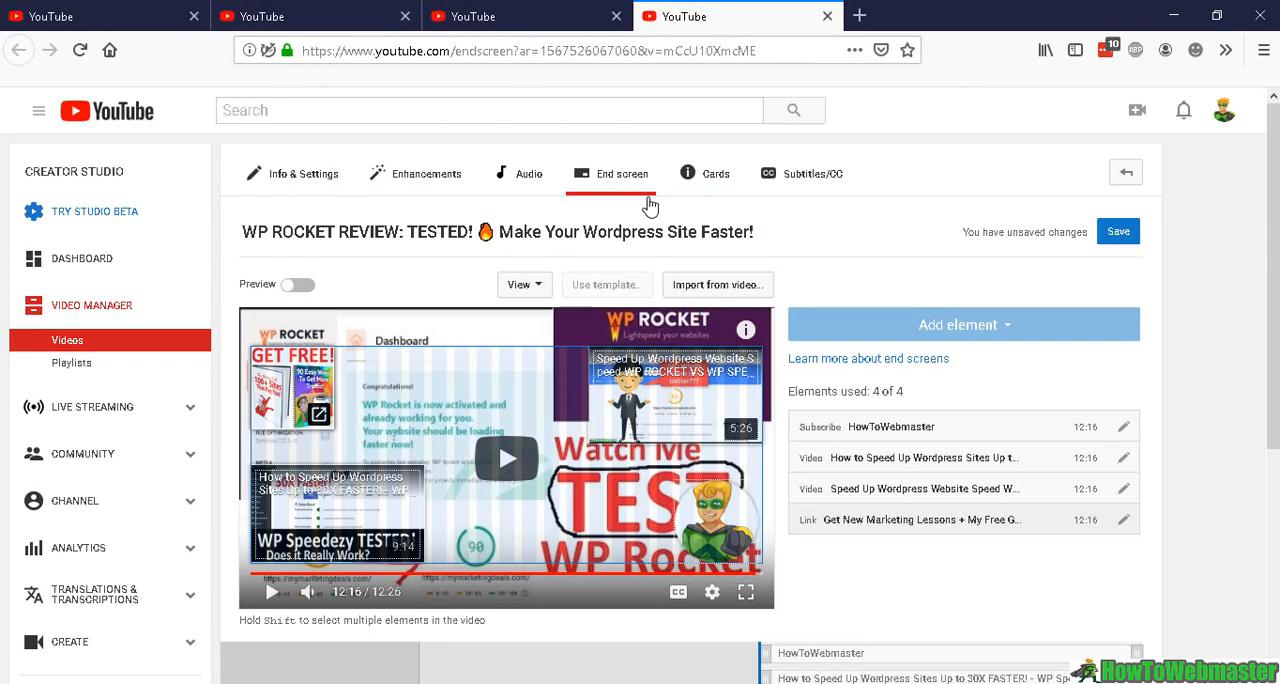
Examine the Associated website section in the channel's advanced settings
click(110, 10)
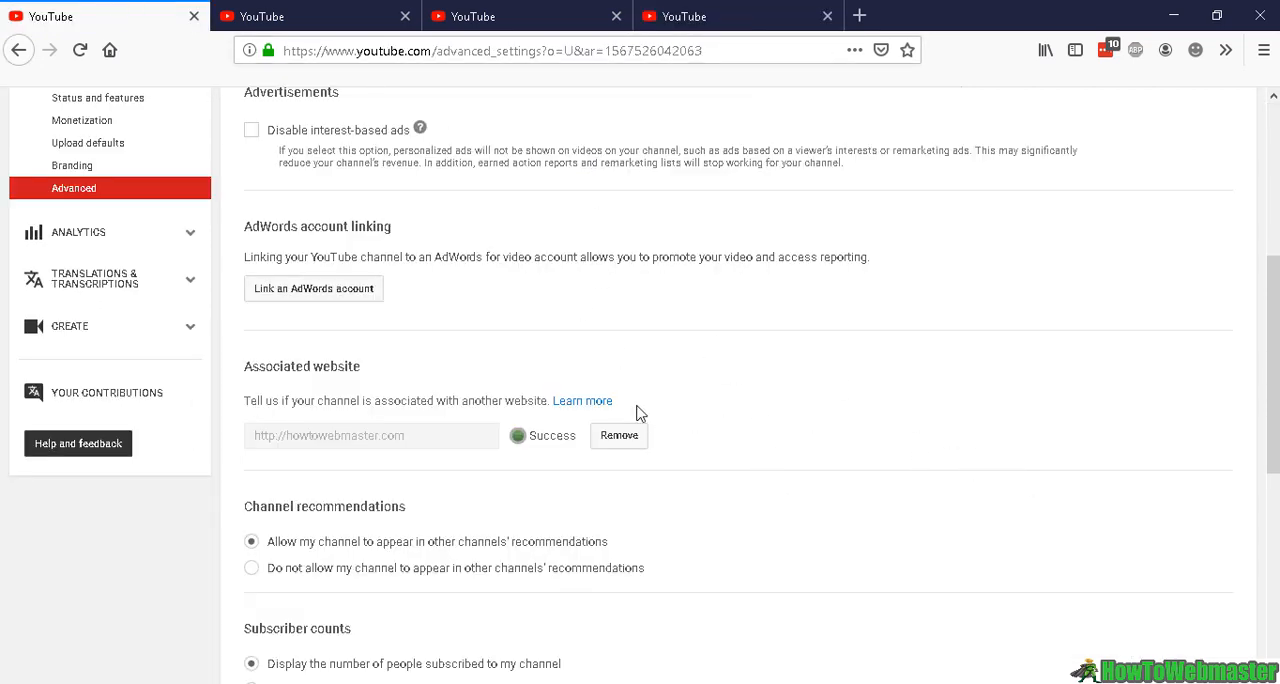
drag(362, 368, 252, 385)
scroll(416, 400, up, 3)
scroll(416, 400, up, 1)
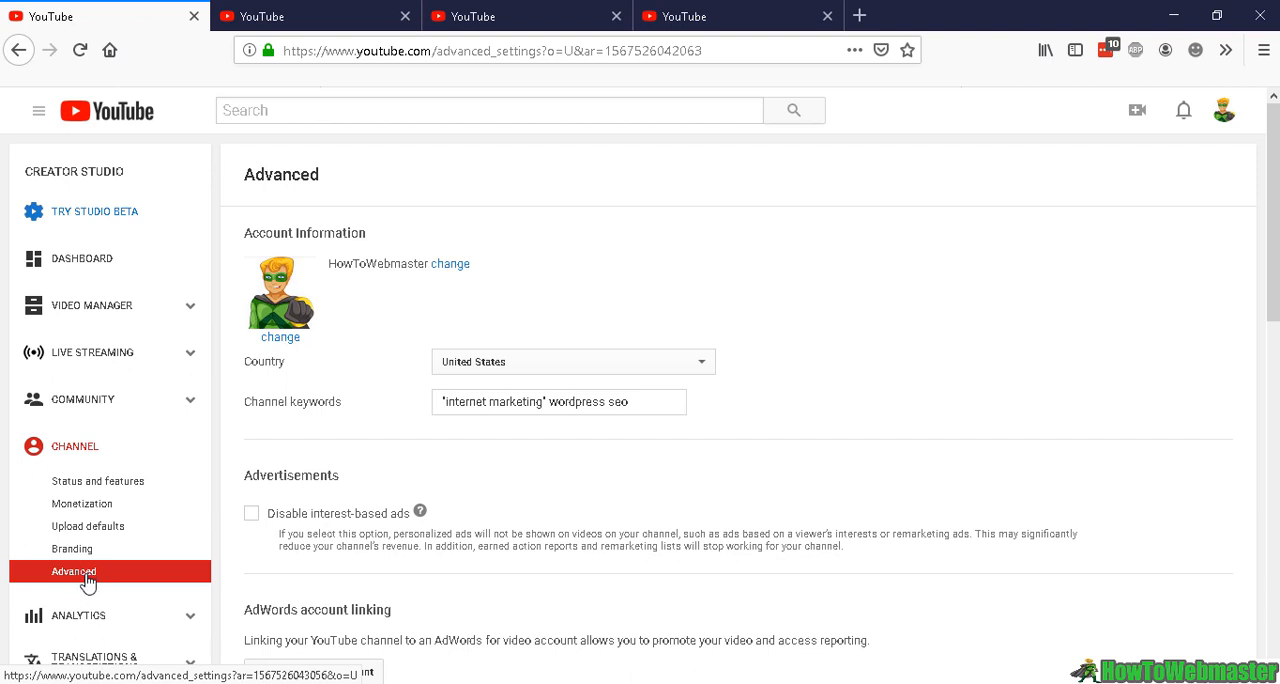
scroll(383, 486, down, 3)
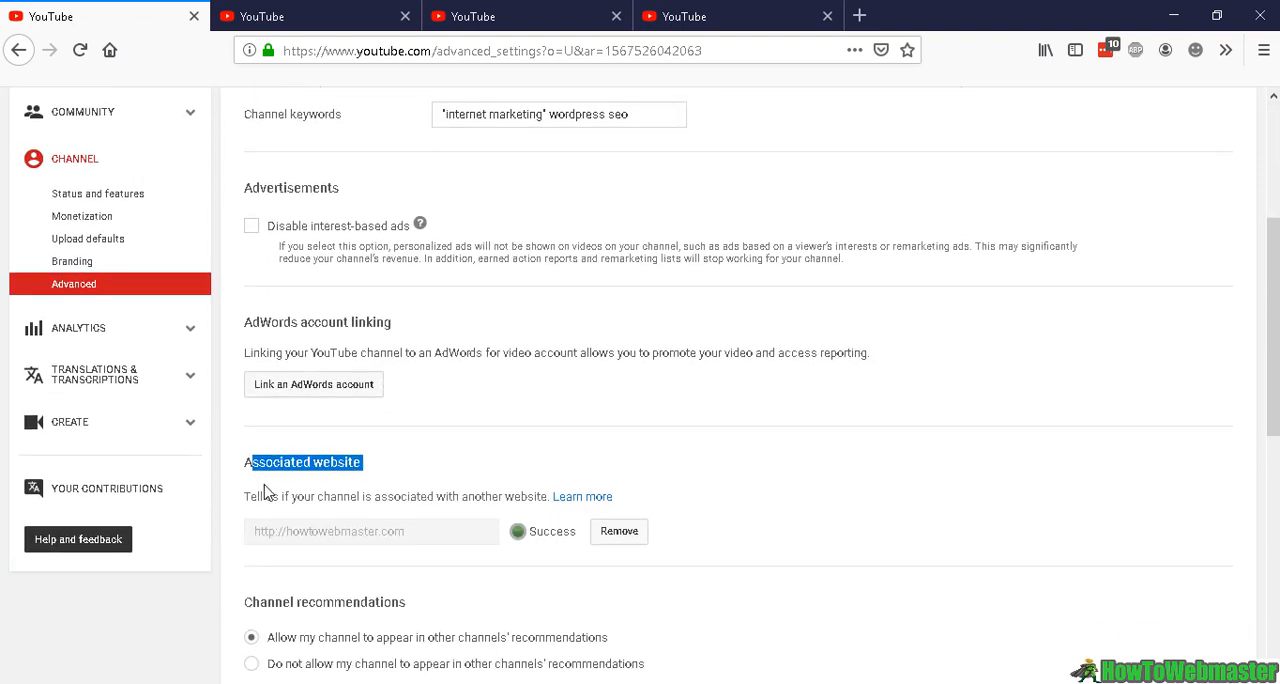
drag(255, 462, 400, 477)
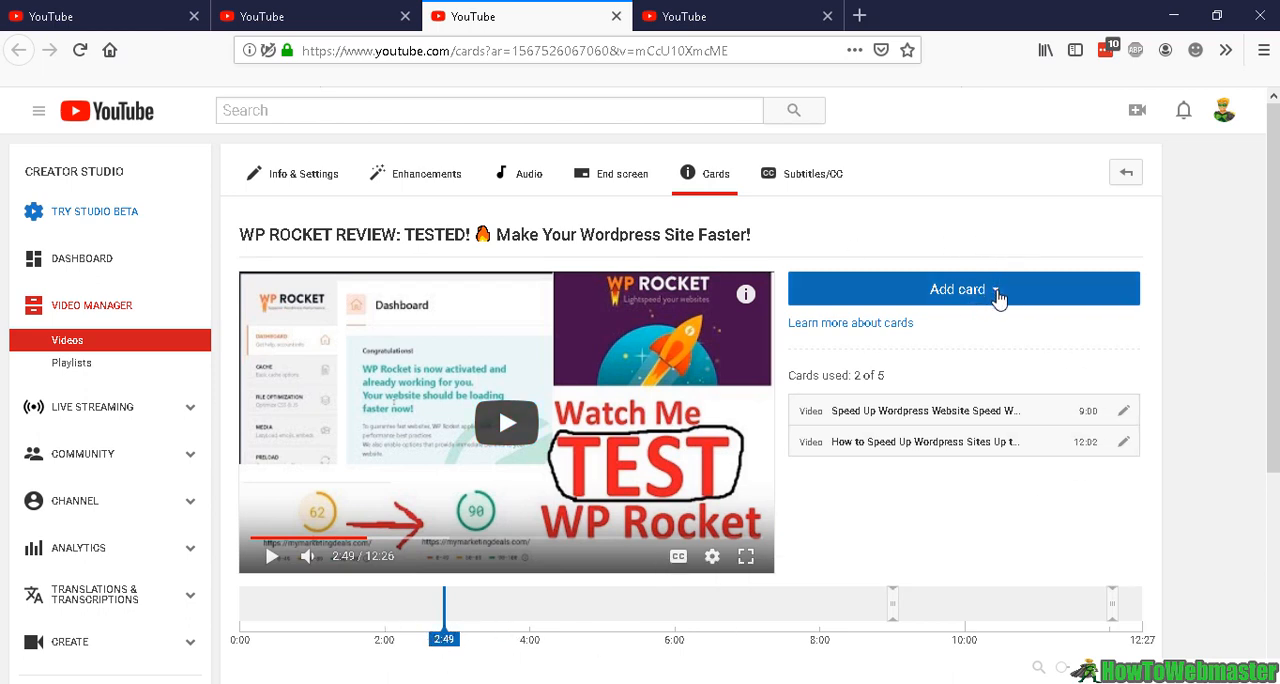
Start a link card on the WP Rocket review video at 2:49 with the URL howtowebmaster.com/free
click(997, 297)
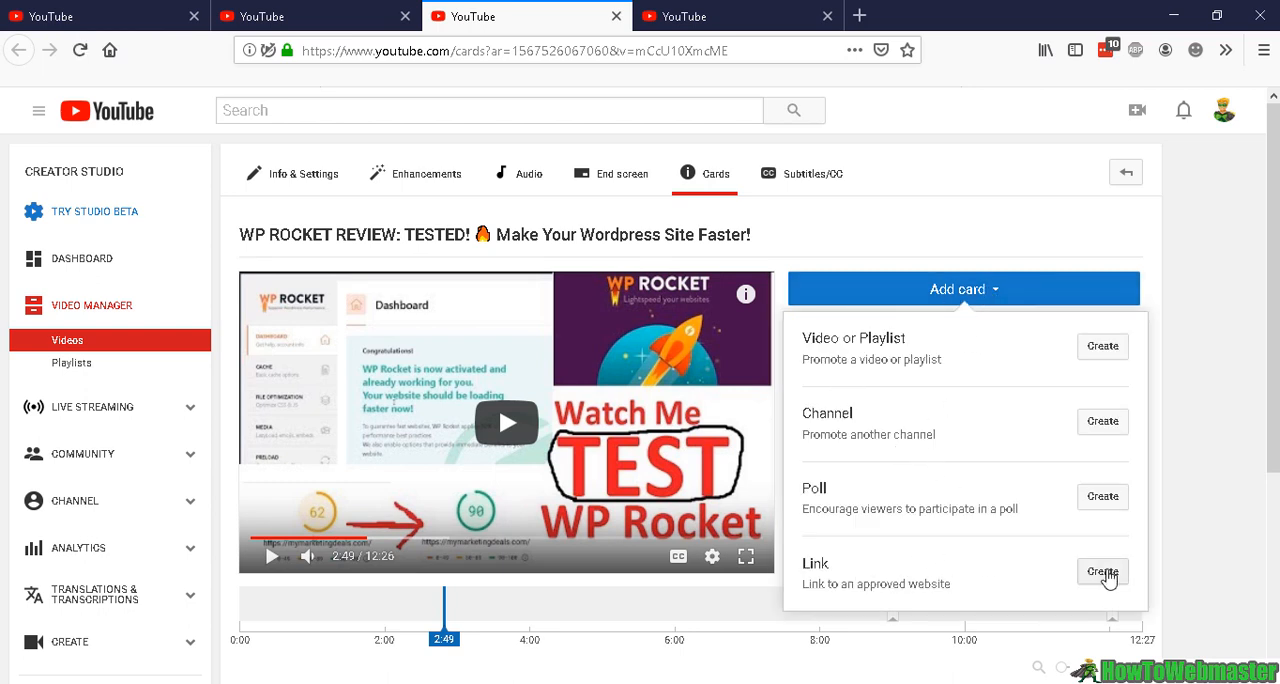
click(1103, 571)
text(howtowebmaster.com/free)
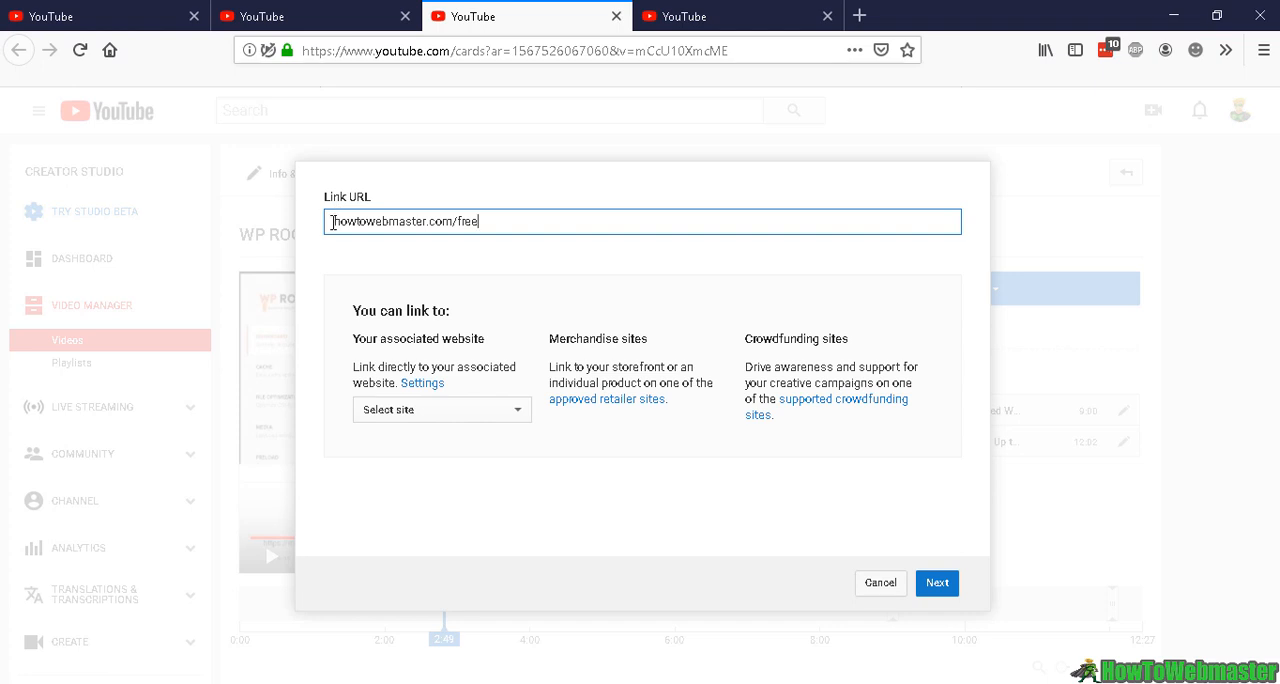
drag(333, 222, 559, 222)
key(ctrl+c)
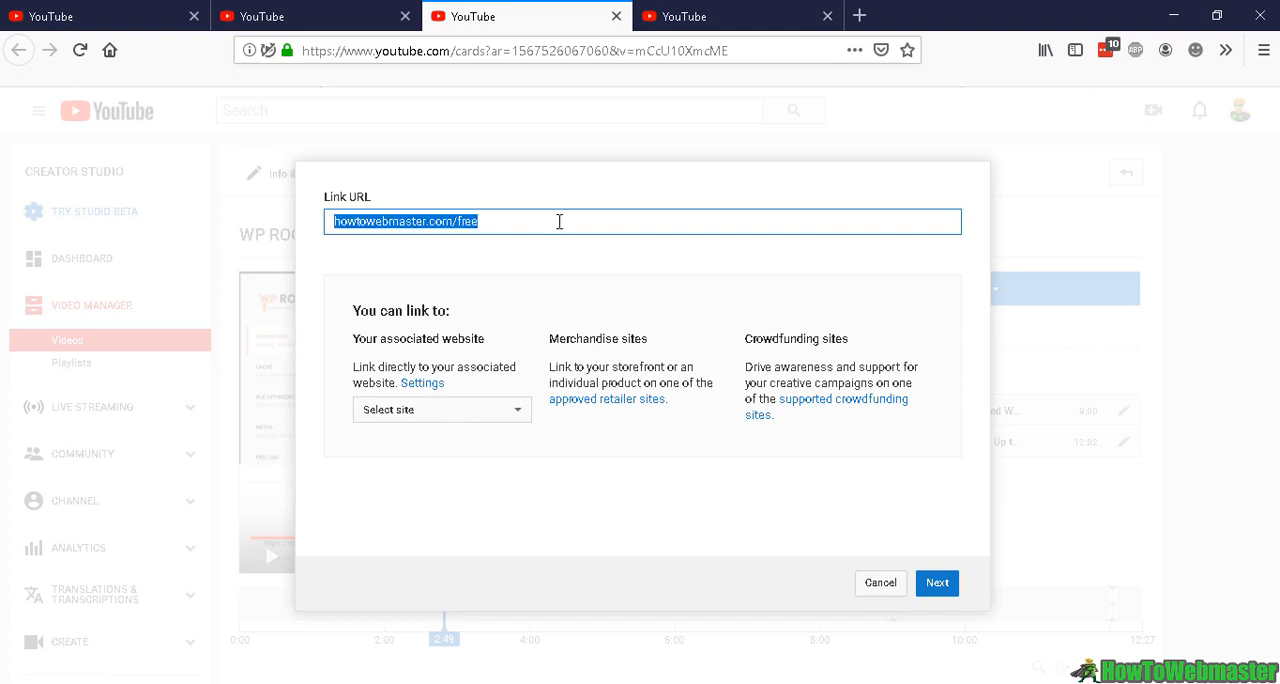
click(940, 584)
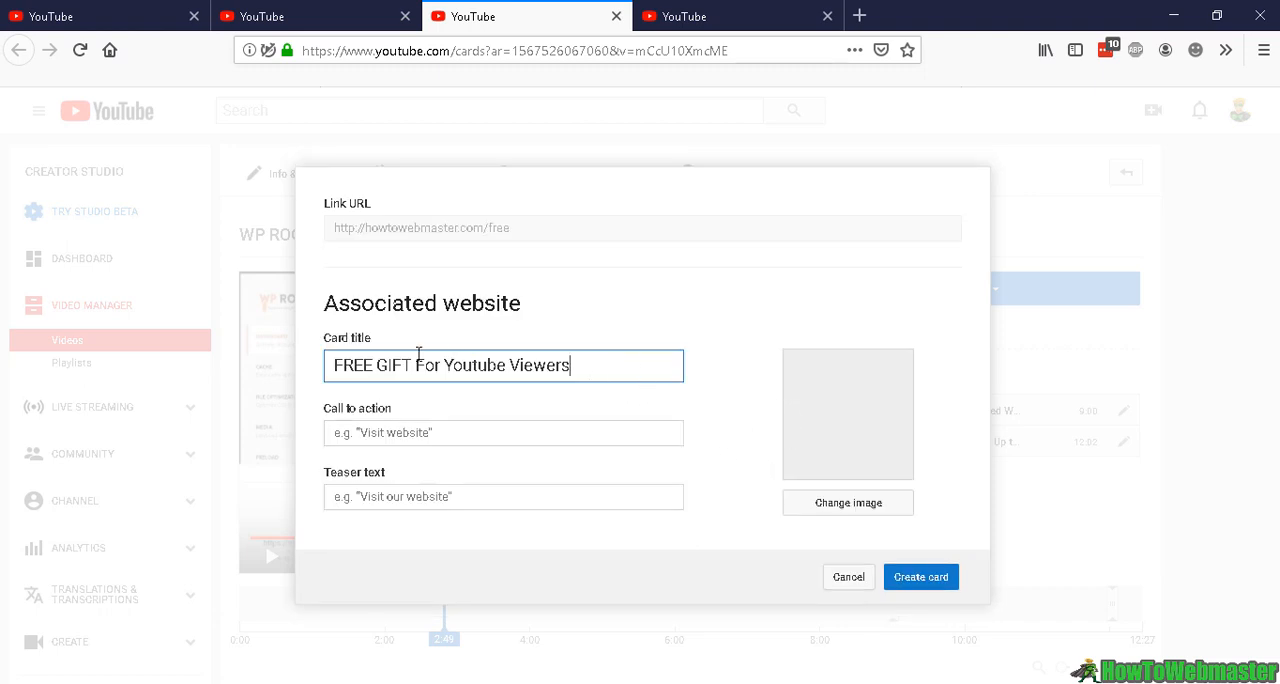
Create the card titled "Get New Marketing Lessons + My Free Guides!" with action "Get it Now", teaser "Get My FREE Marketing Ebooks!" and ebook image
click(365, 427)
click(494, 496)
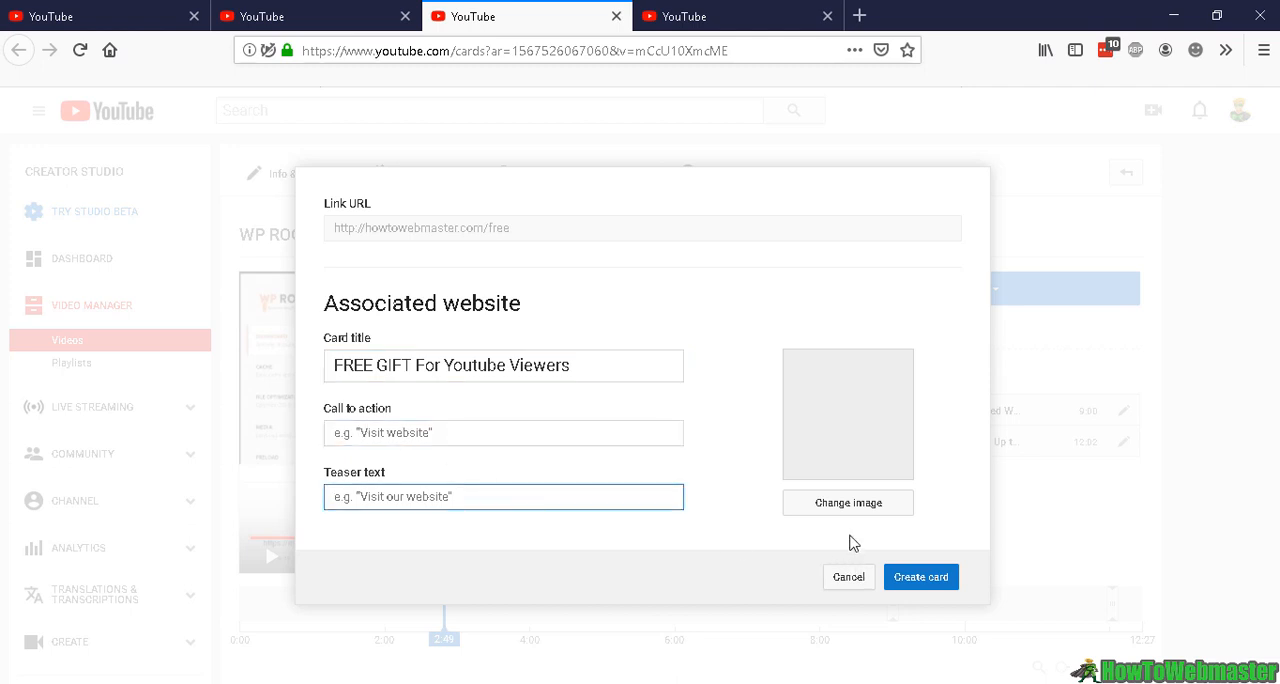
click(823, 498)
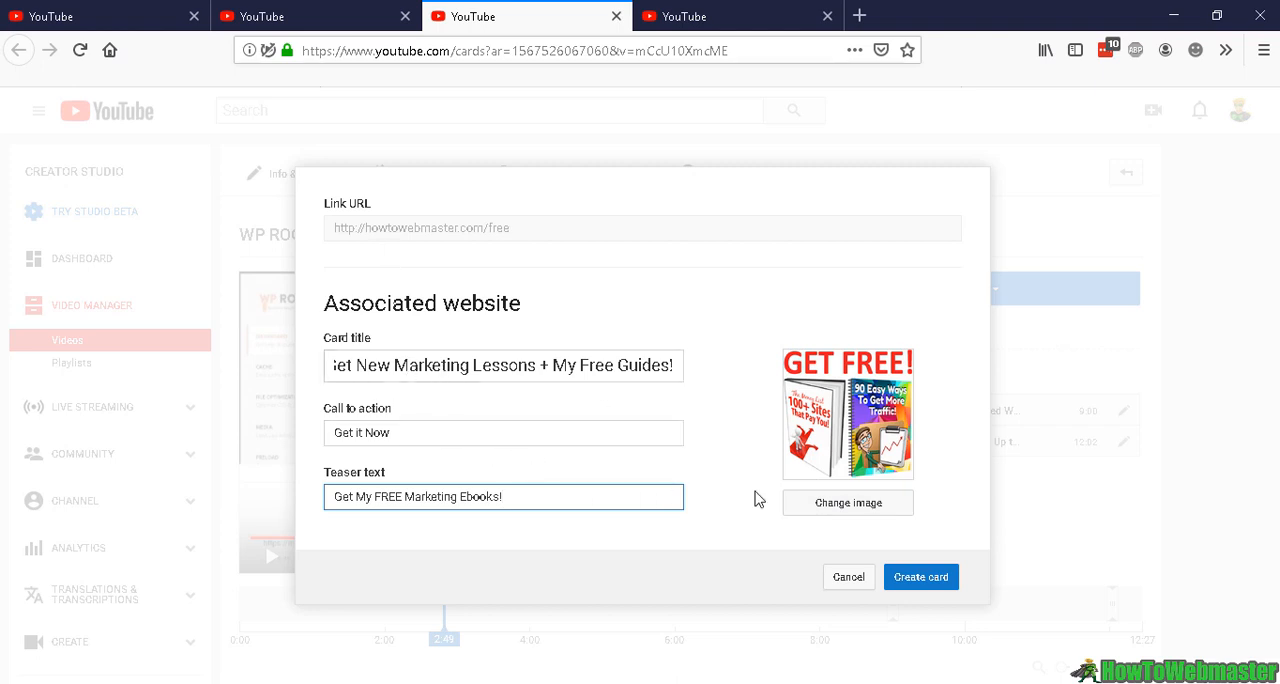
click(938, 580)
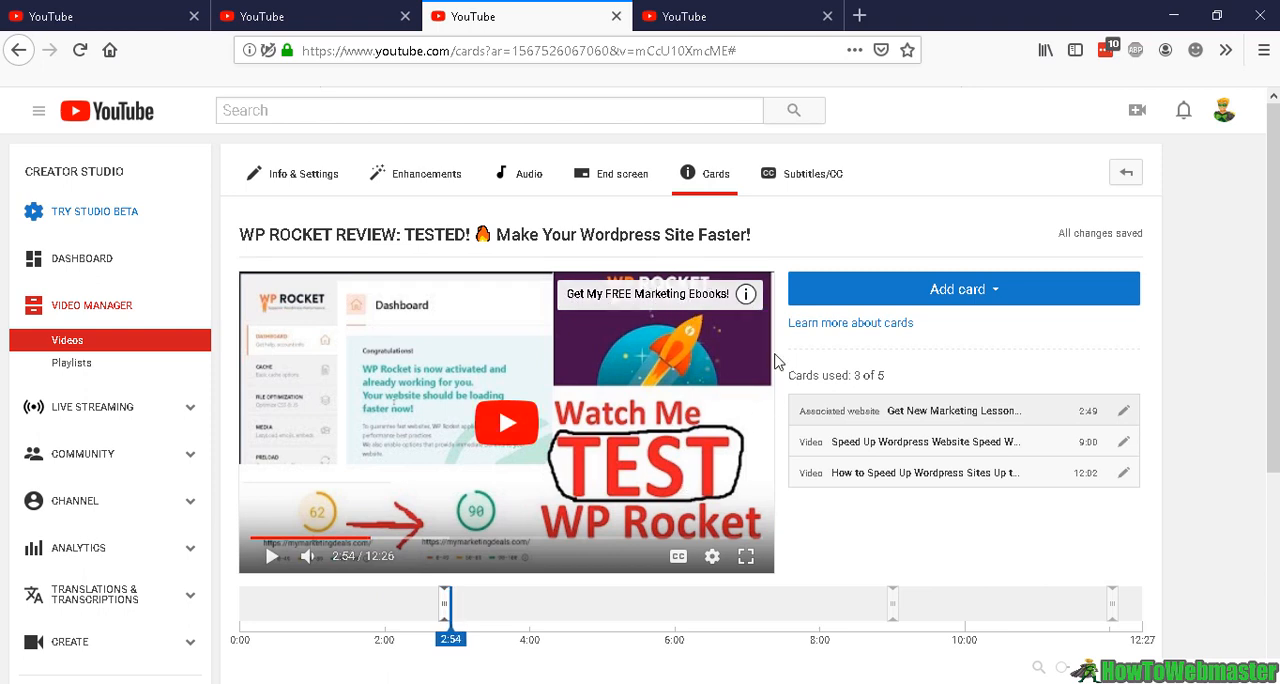
Preview the cards in the video player, checking the free guides link card and the suggested video cards
click(745, 294)
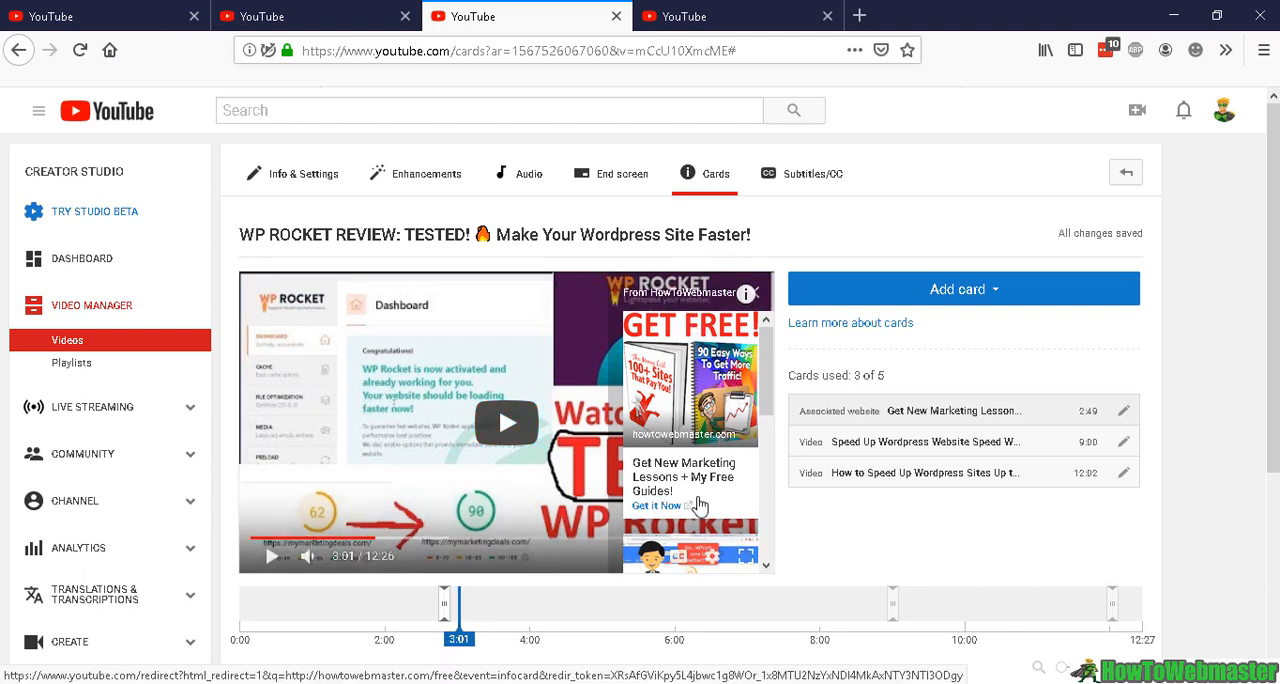
scroll(700, 507, down, 3)
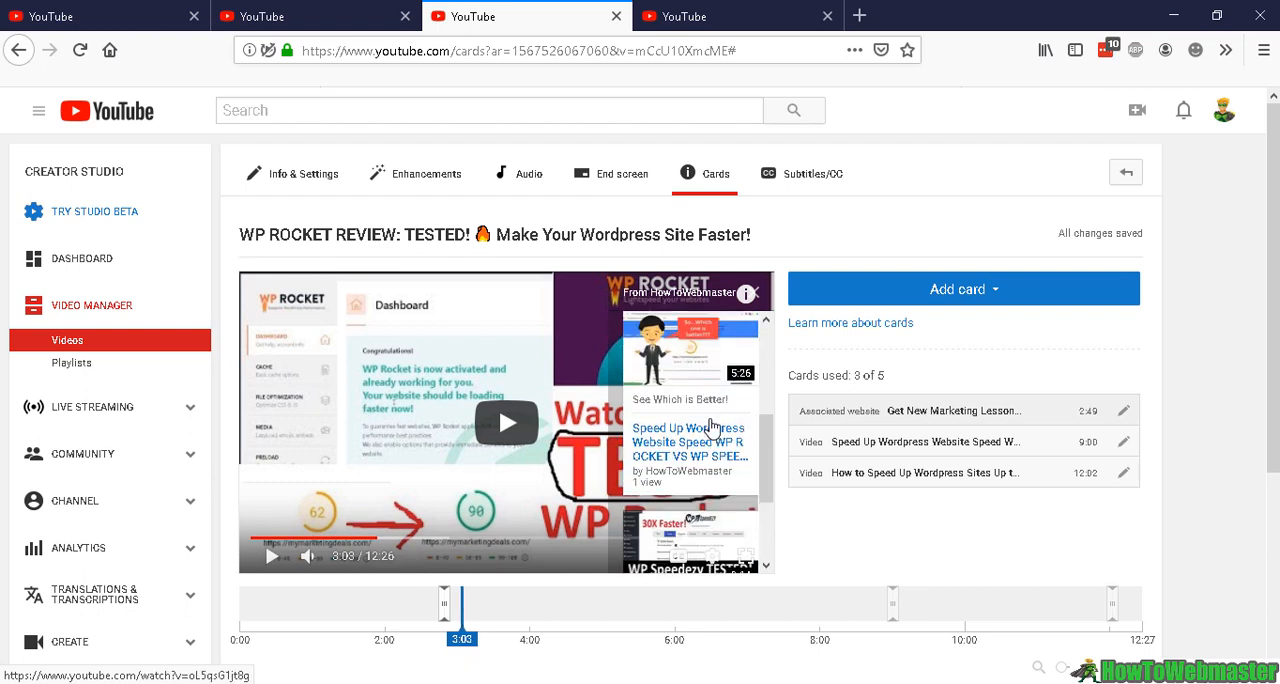
scroll(712, 428, down, 2)
scroll(712, 428, up, 5)
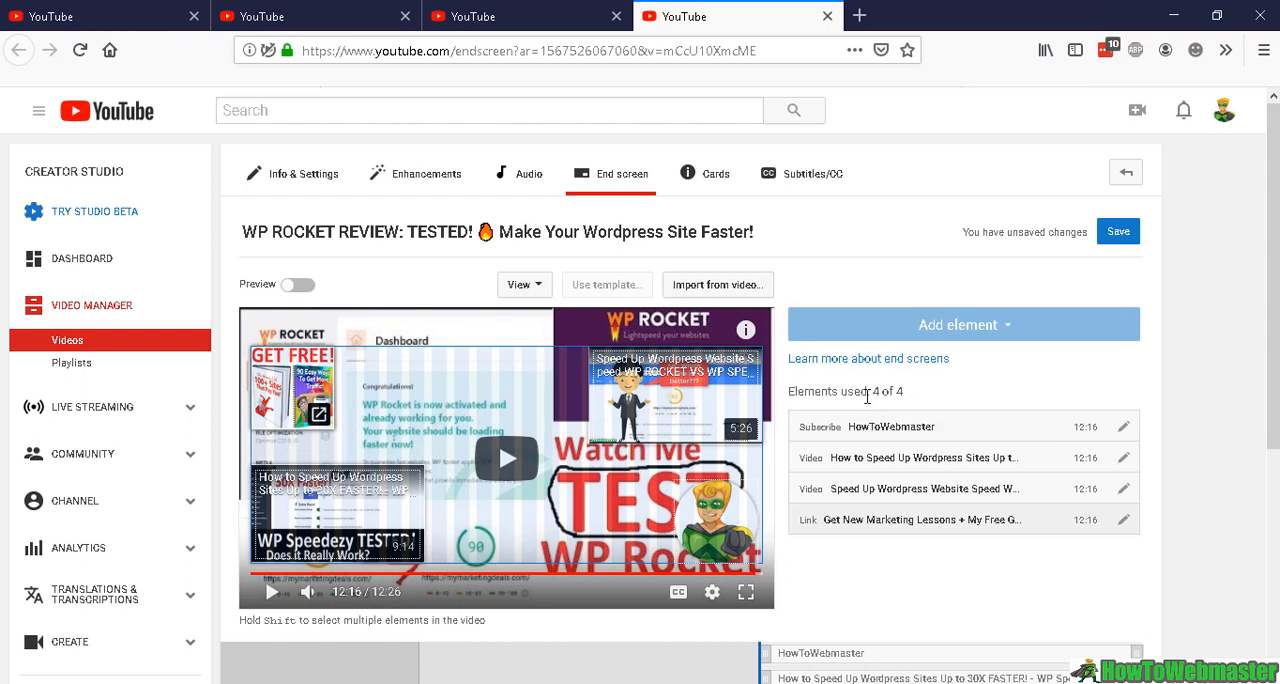
Start a new link element on the WP Rocket review's end screen with the URL howtowebmaster.com/free
triple_click(906, 393)
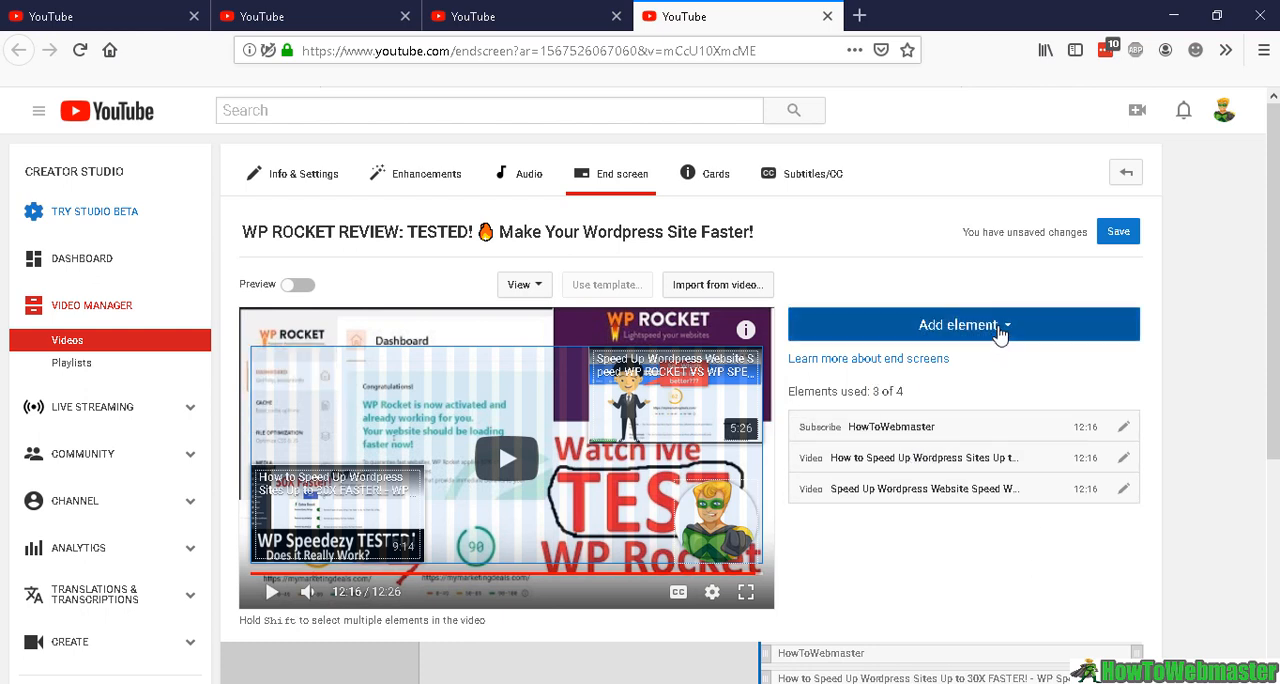
click(1000, 334)
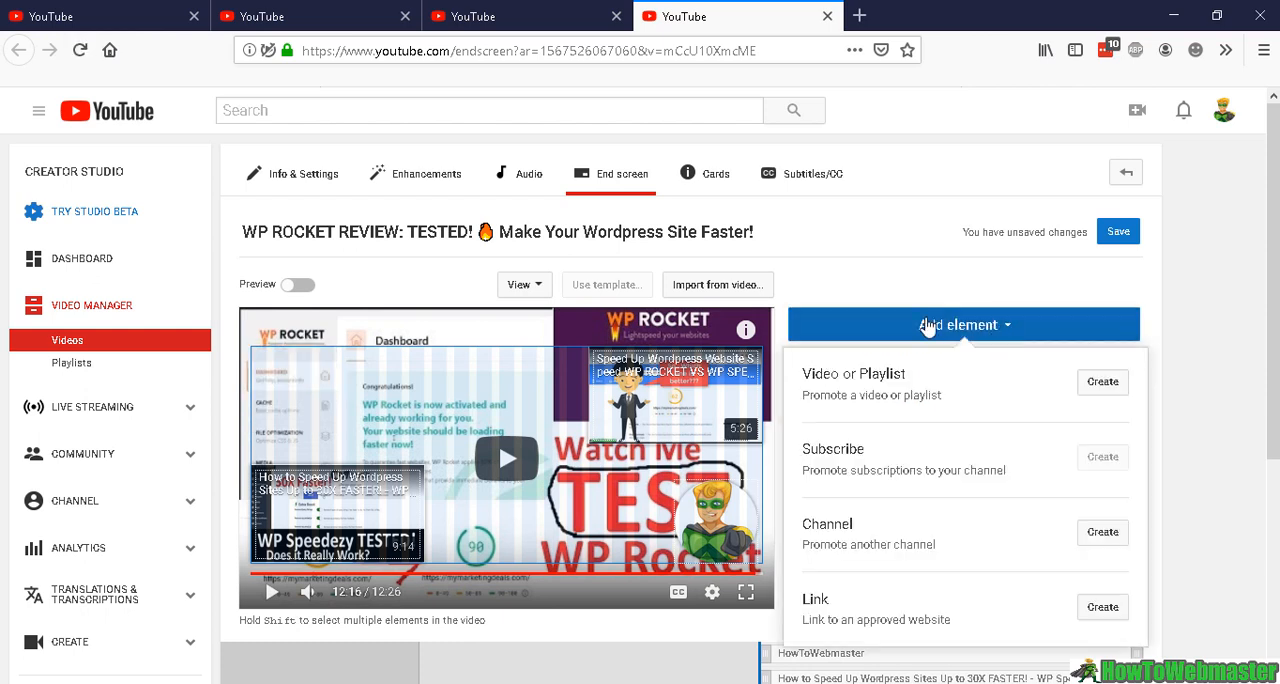
click(1103, 608)
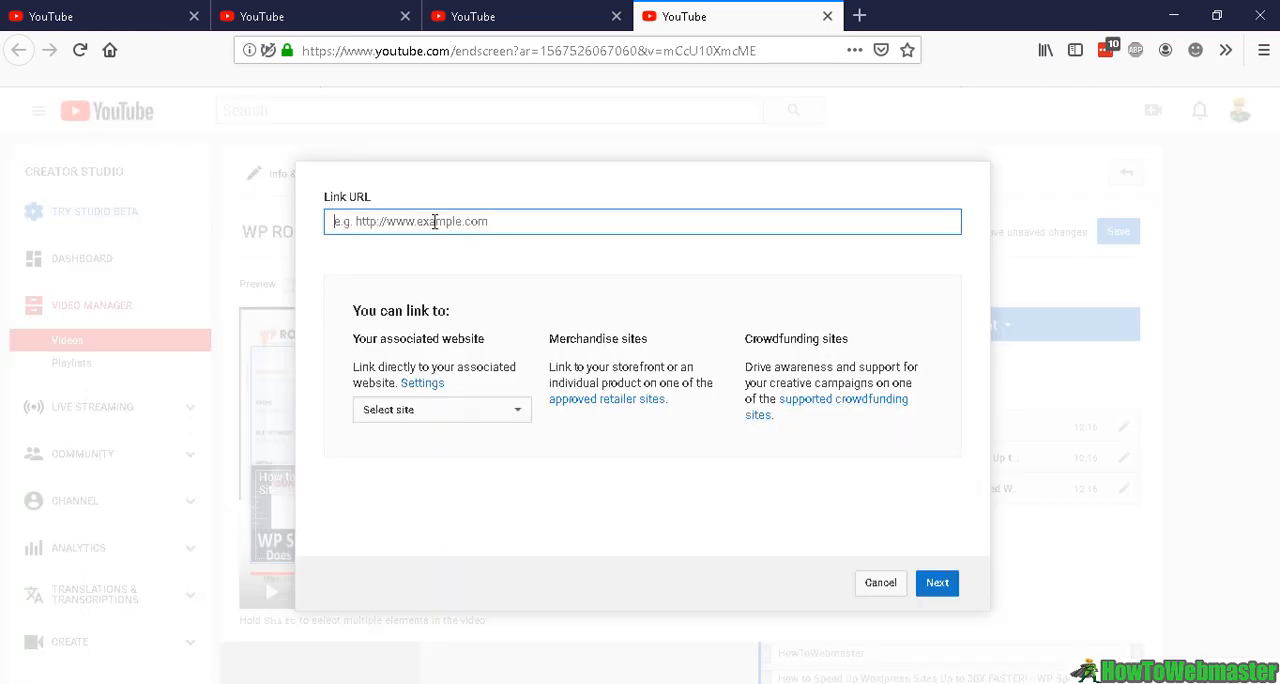
key(ctrl+v)
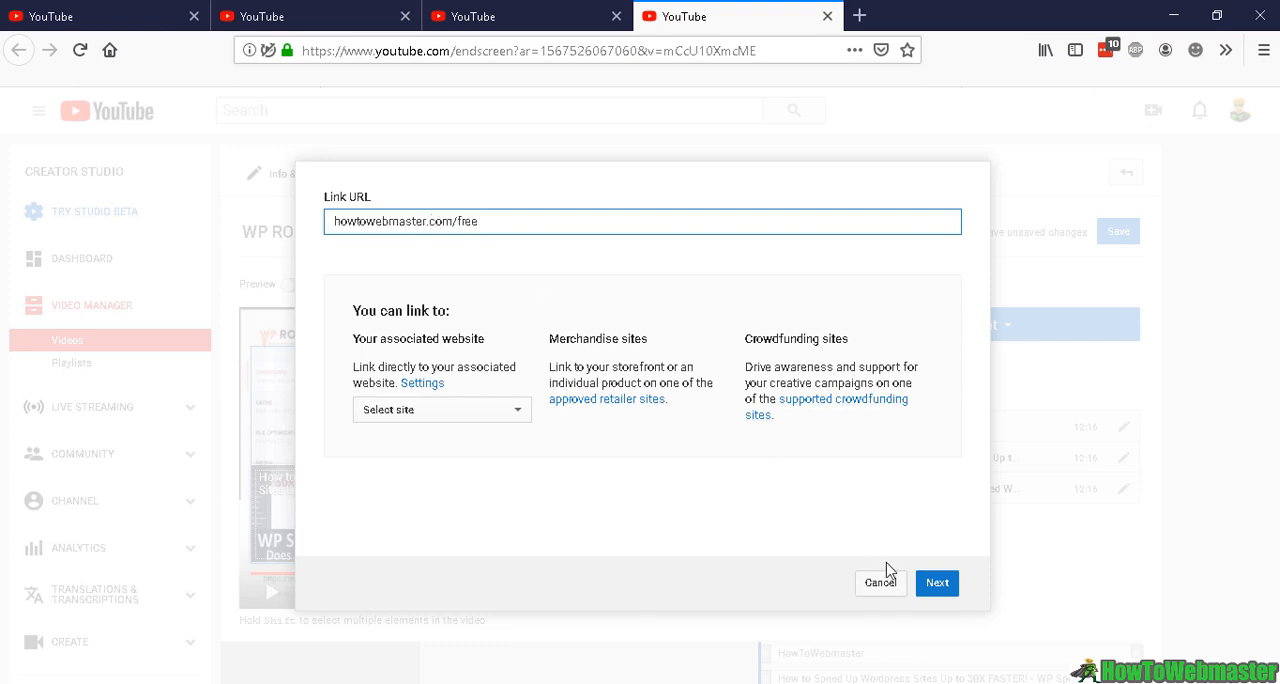
click(944, 588)
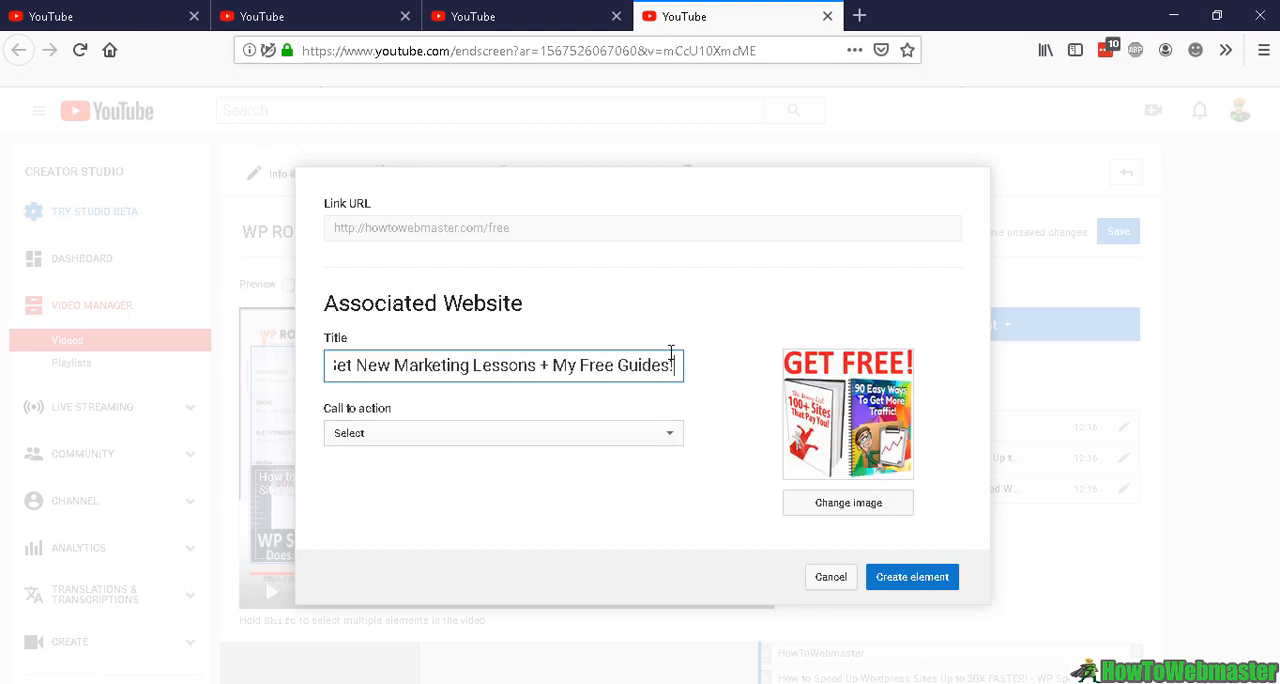
Create the link element titled "Get New Marketing Lessons + My Free Guides!" with call to action "Visit" and place it in the video frame's upper-left corner
click(600, 436)
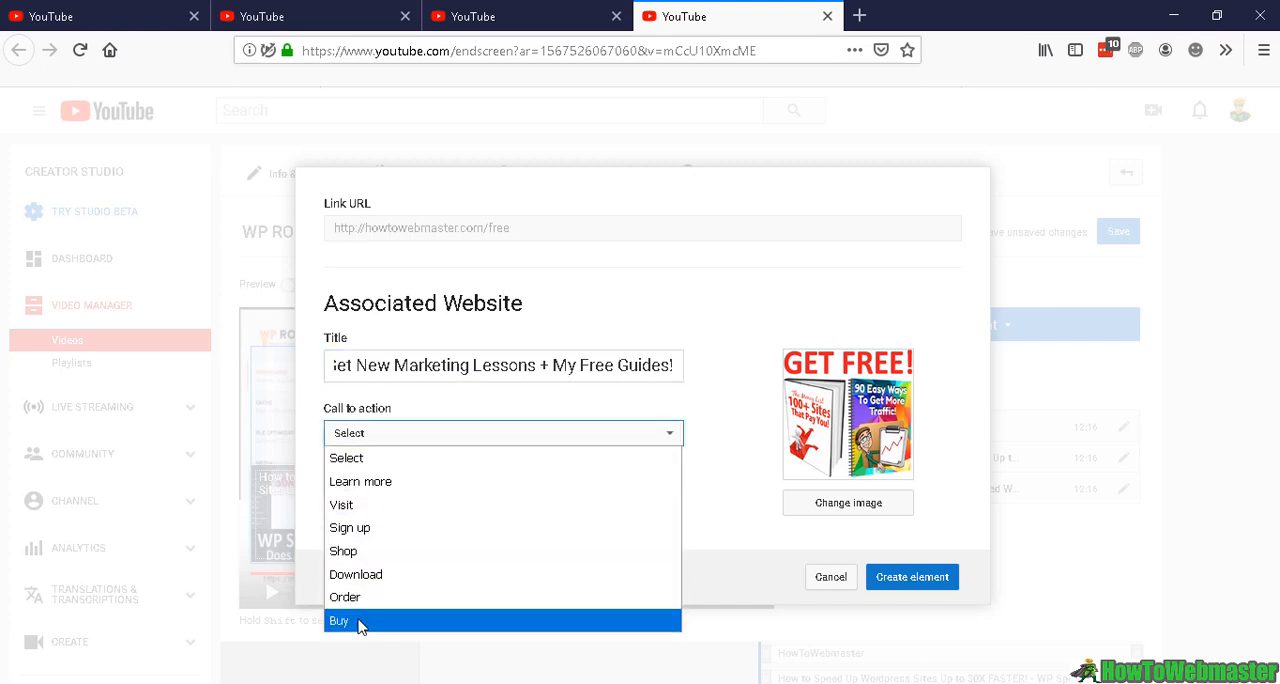
click(378, 507)
click(935, 578)
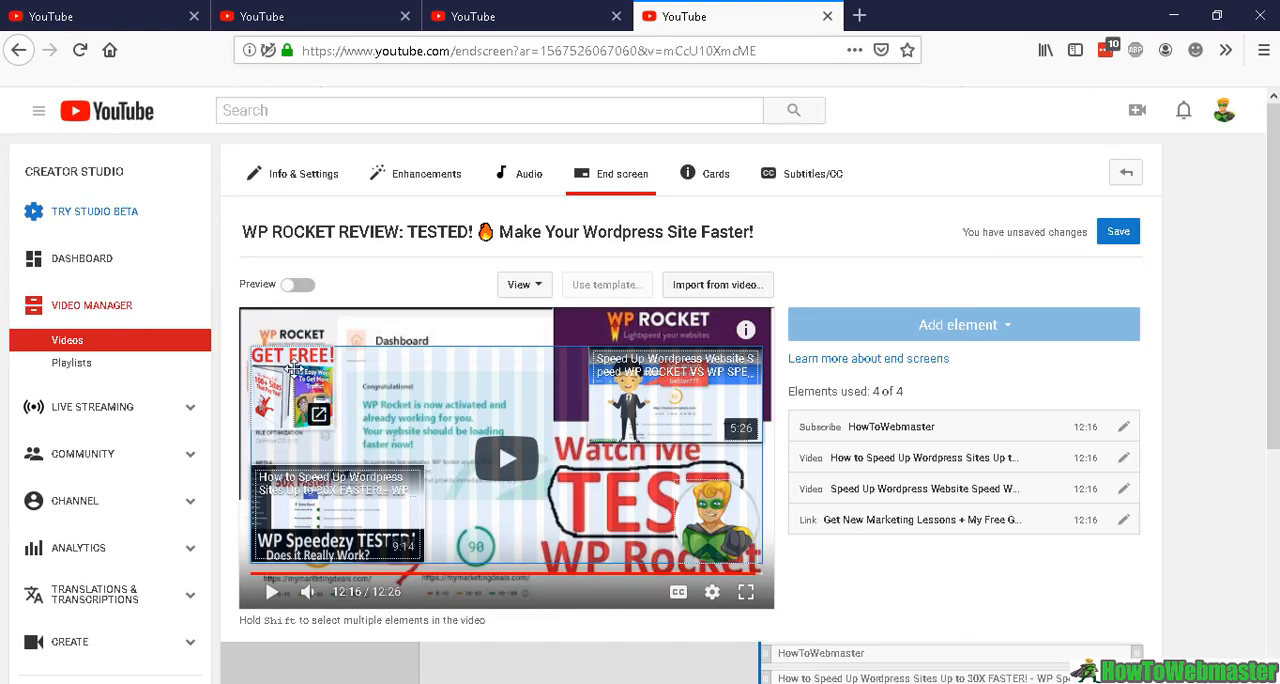
drag(340, 376, 288, 378)
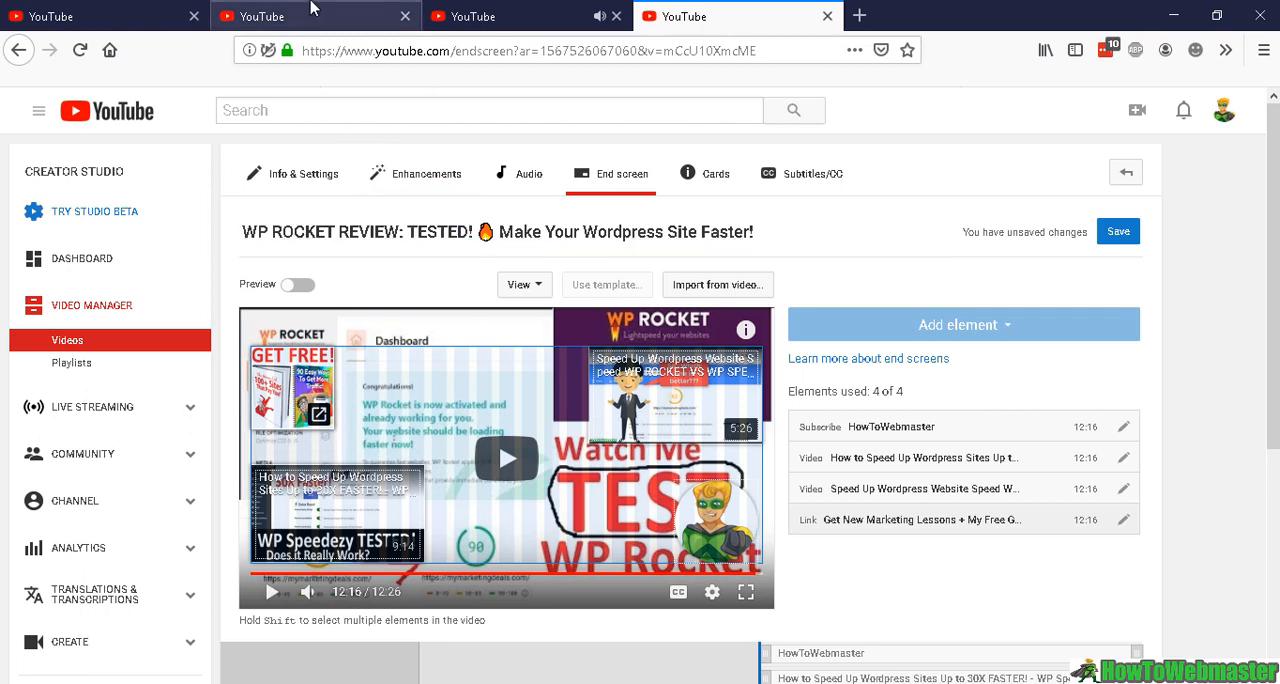
Review the free-ebook link in the video description, the link card, and the end screen link element with its timeline
click(312, 10)
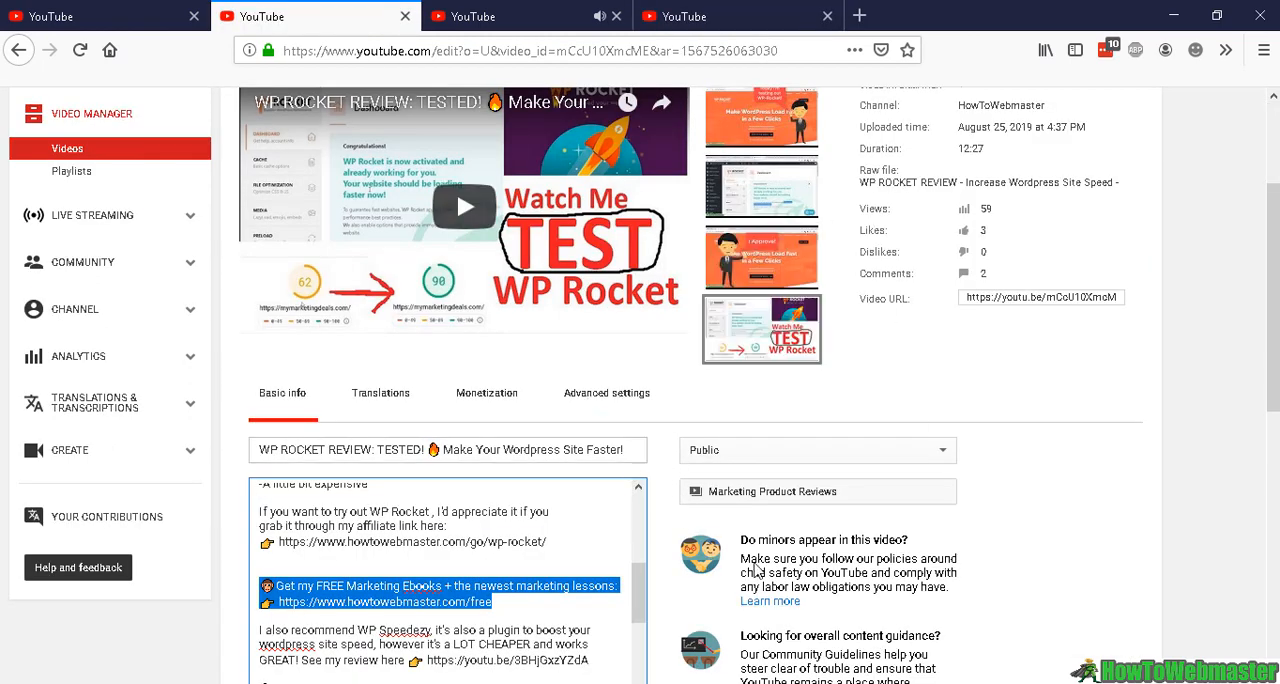
scroll(553, 491, down, 2)
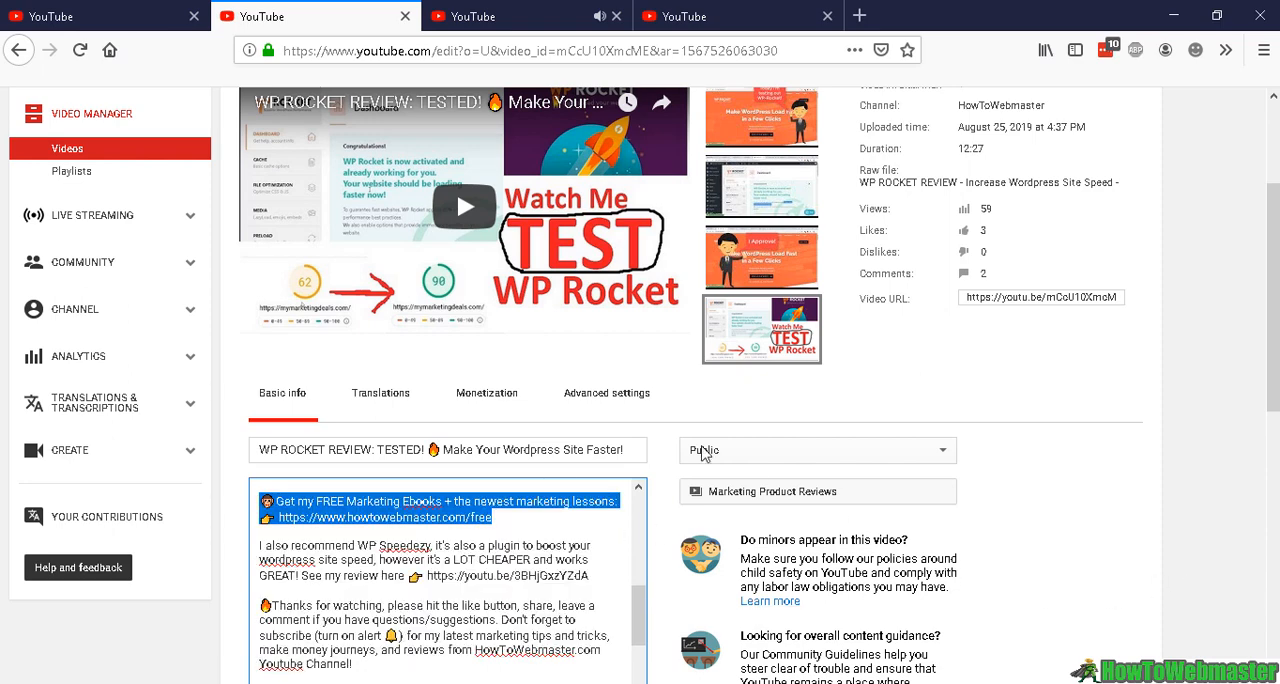
click(518, 24)
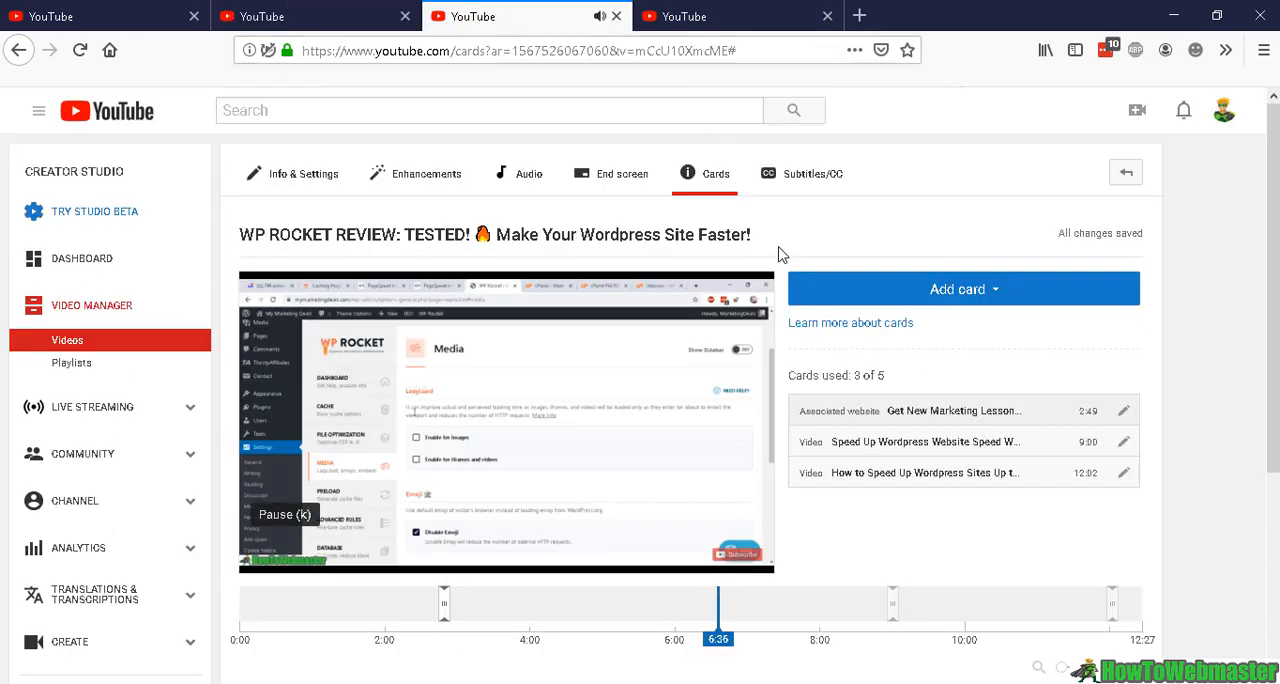
click(714, 12)
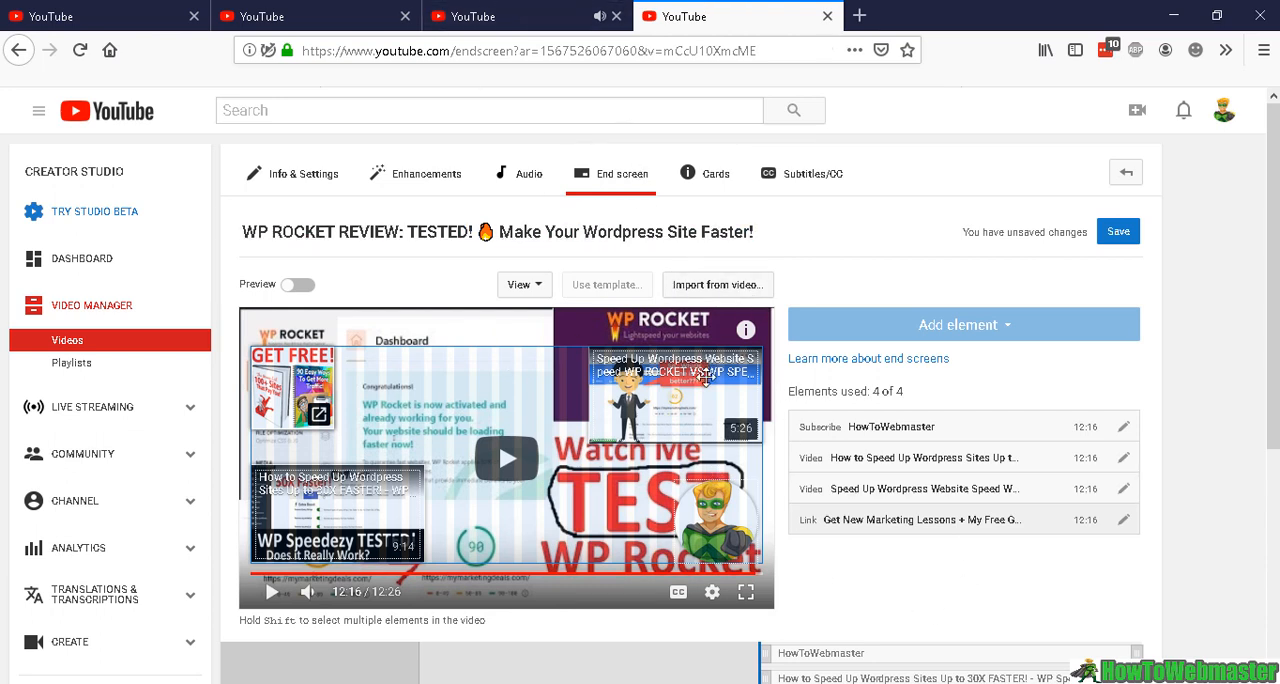
scroll(870, 497, down, 2)
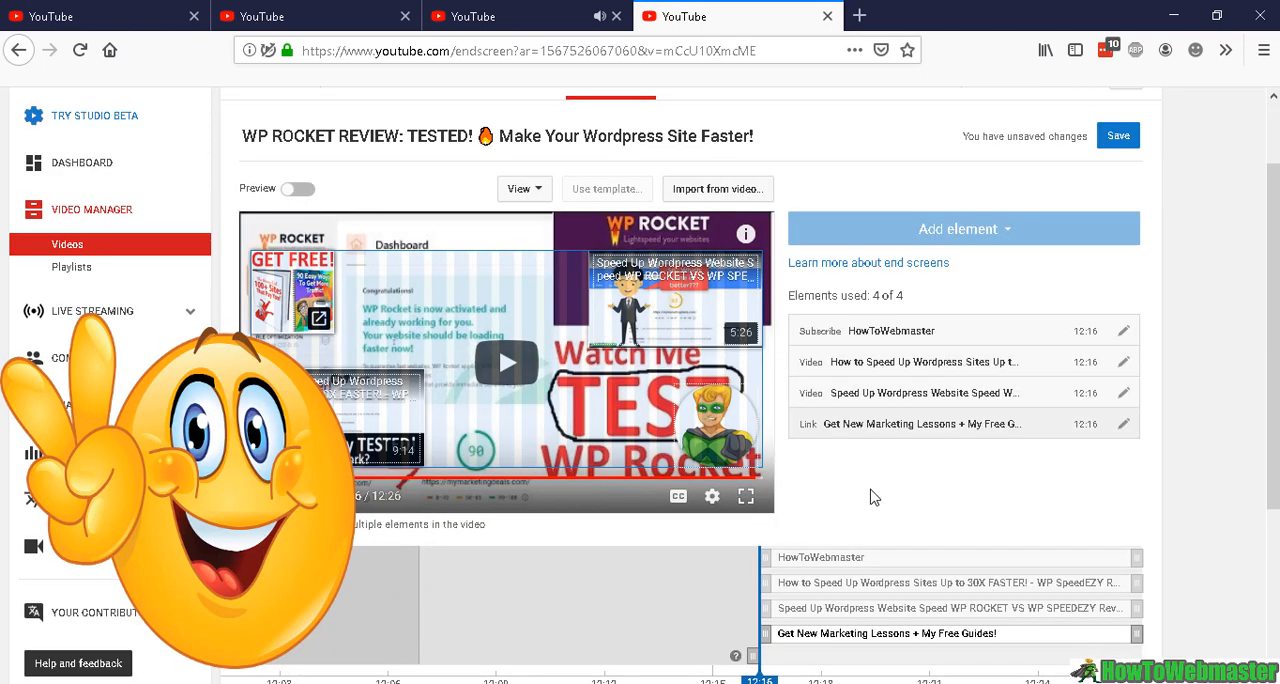